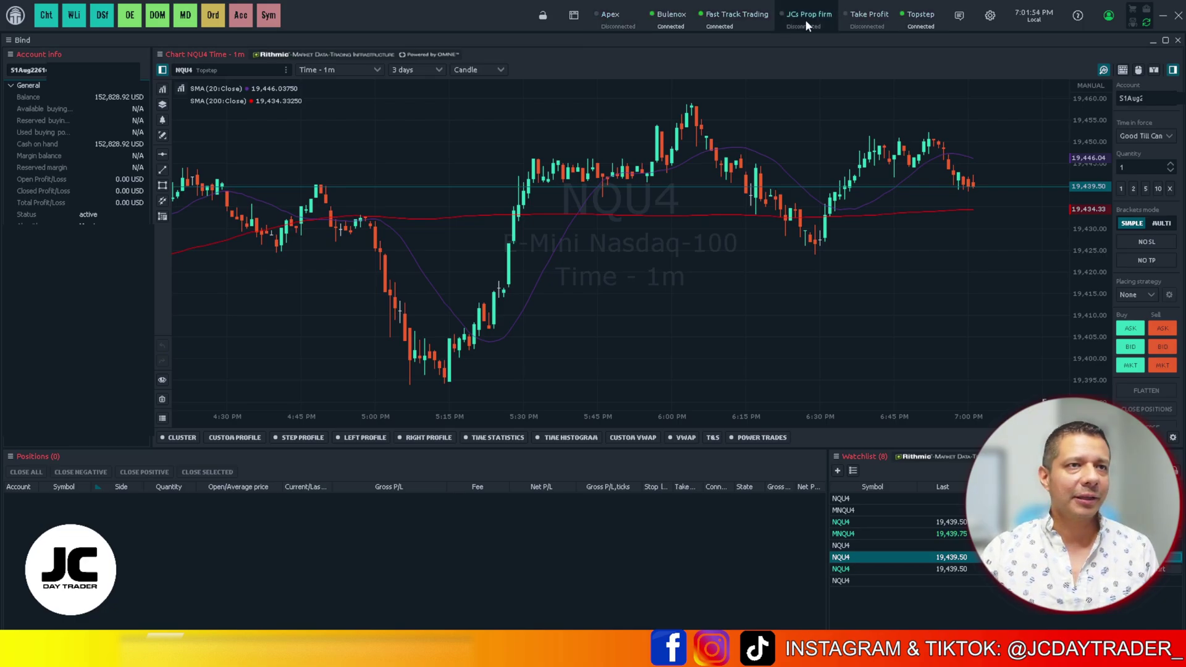
Delete the saved JCs Prop Firm Rithmic connection and close the connections window
{"action": "left_click", "coordinate": [573, 15]}
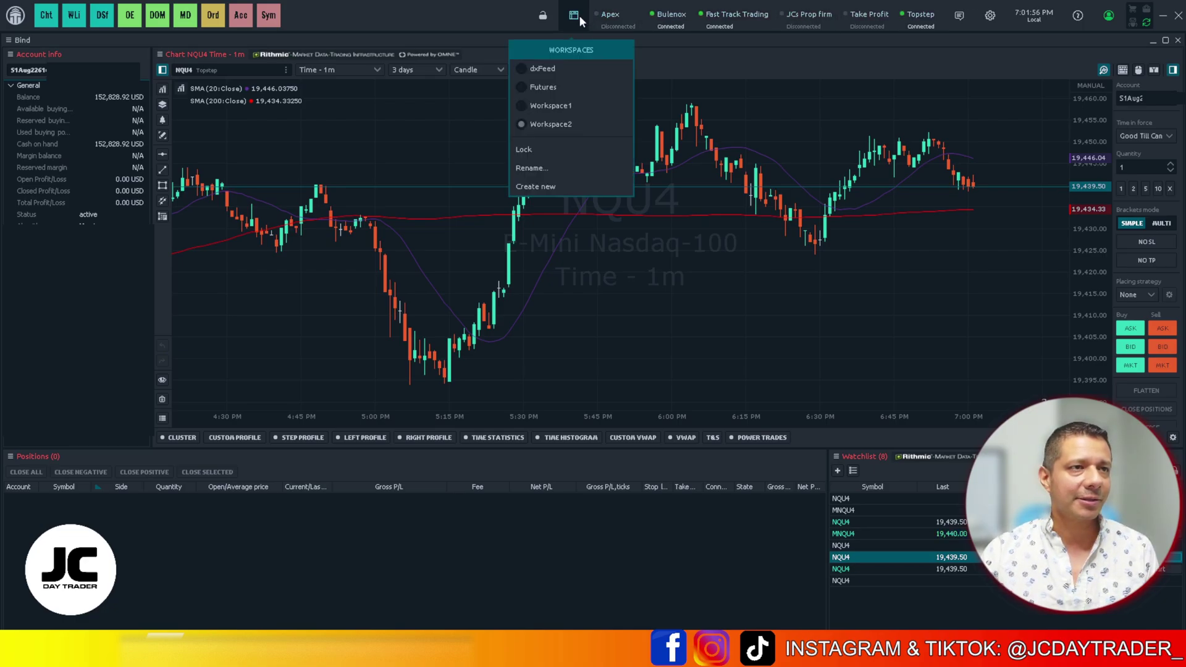
{"action": "left_click", "coordinate": [575, 16]}
{"action": "left_click", "coordinate": [788, 14]}
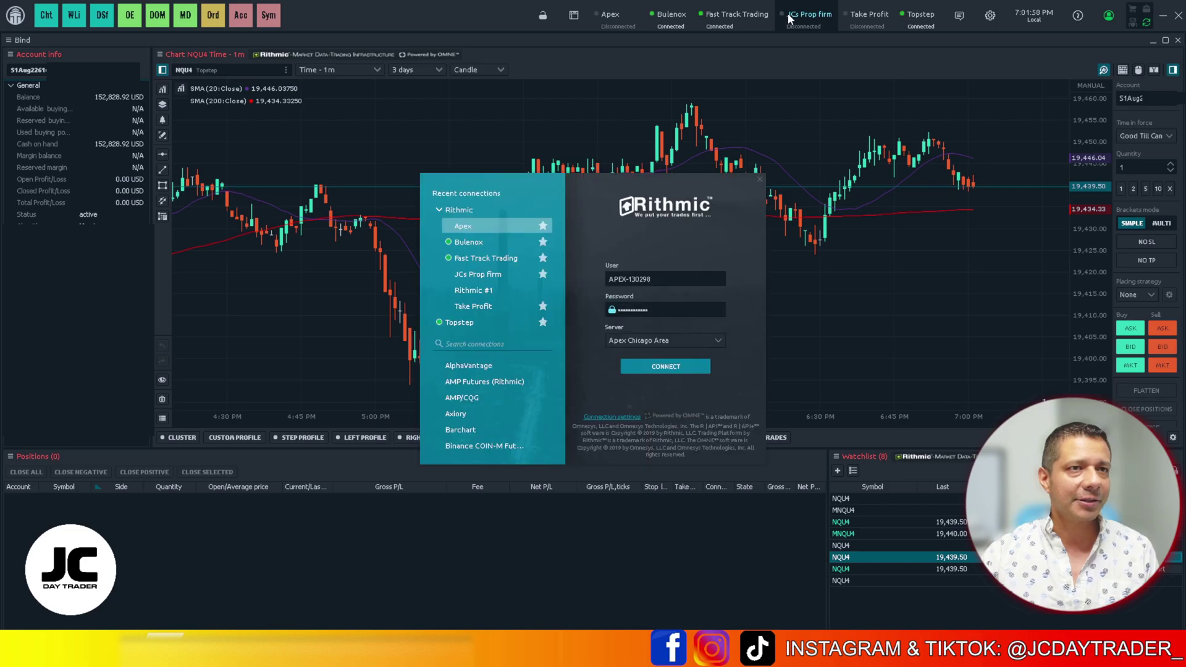
{"action": "right_click", "coordinate": [519, 270]}
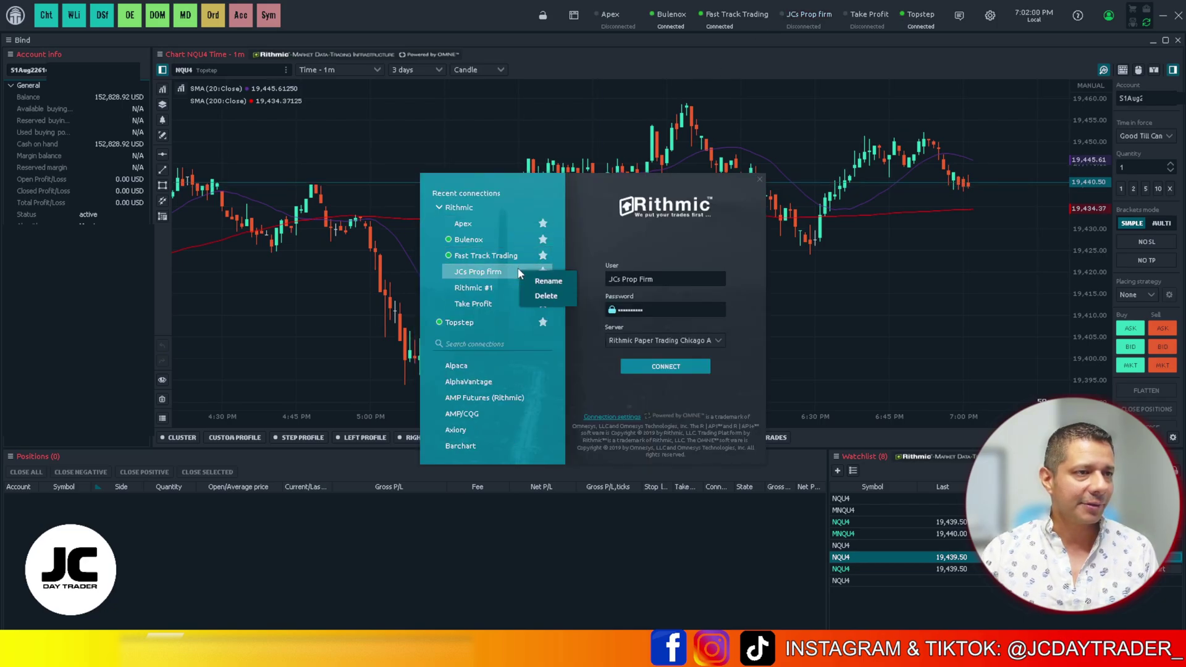
{"action": "left_click", "coordinate": [539, 295]}
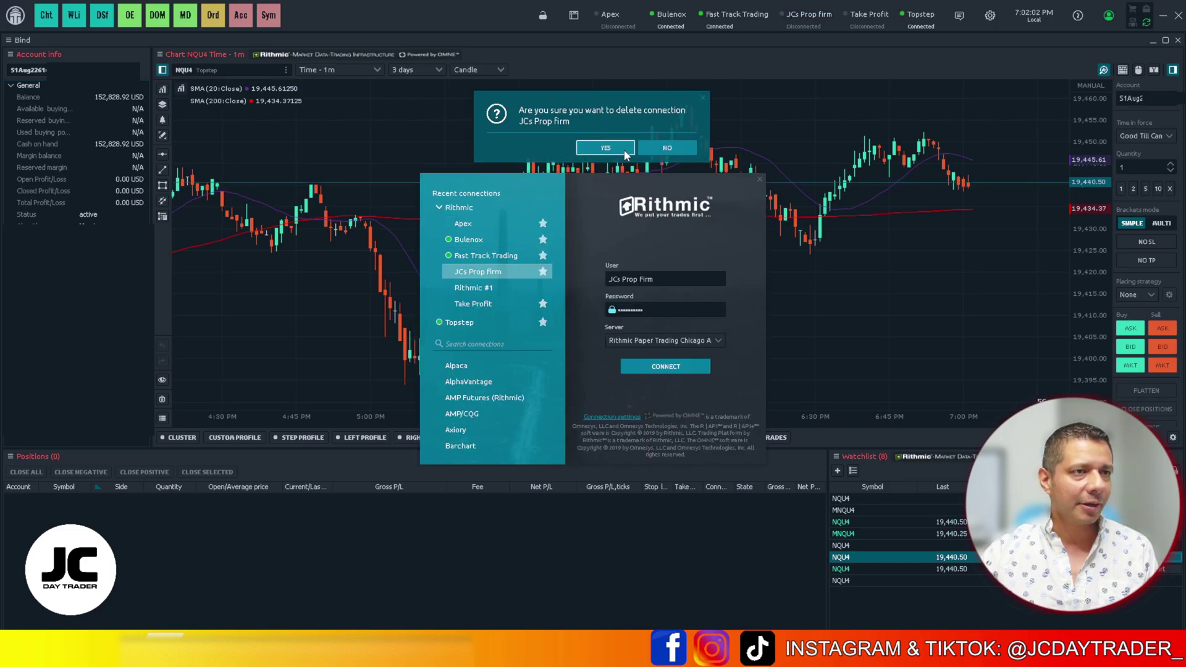
{"action": "left_click", "coordinate": [622, 146]}
{"action": "left_click", "coordinate": [759, 179]}
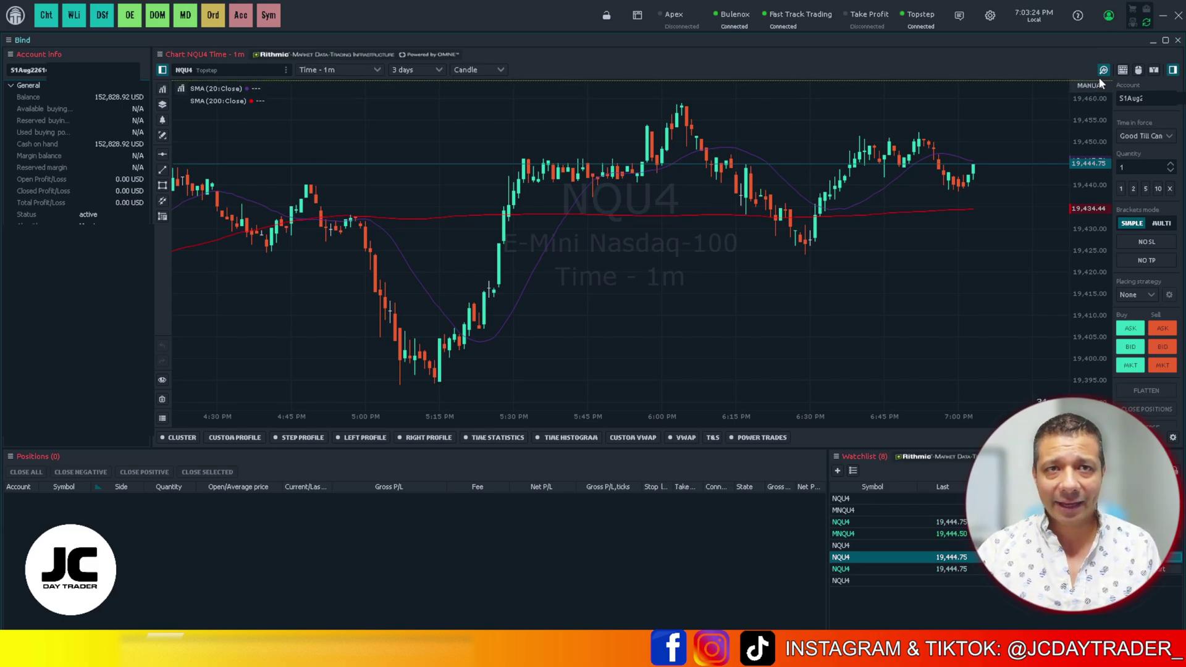
Review the account's active extensions, including Advanced Features, in the profile panel
{"action": "left_click", "coordinate": [1109, 17]}
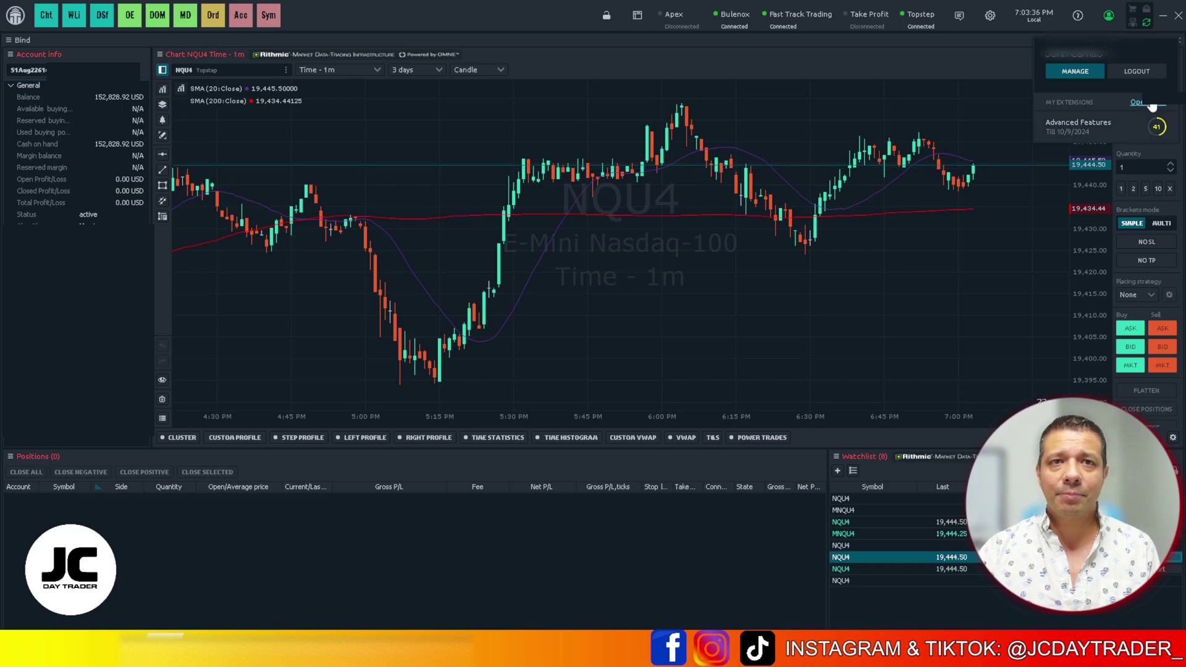
{"action": "left_click", "coordinate": [967, 51]}
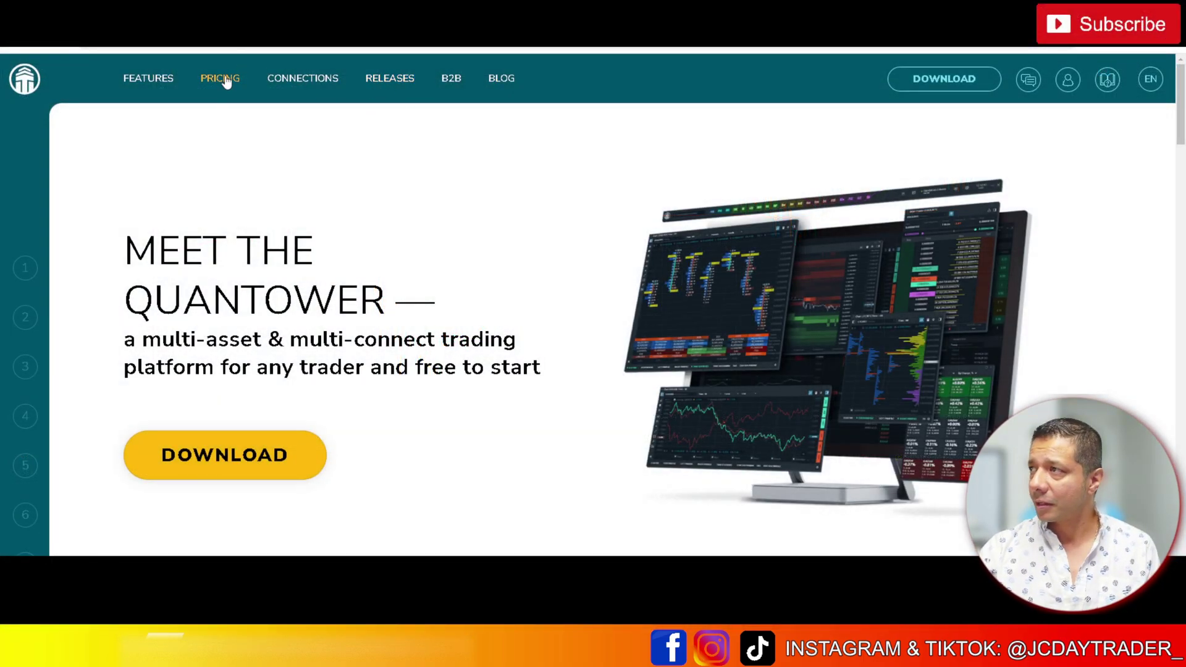
From the Pricing page, go to the paid extensions and open the Advanced features card
{"action": "left_click", "coordinate": [221, 79]}
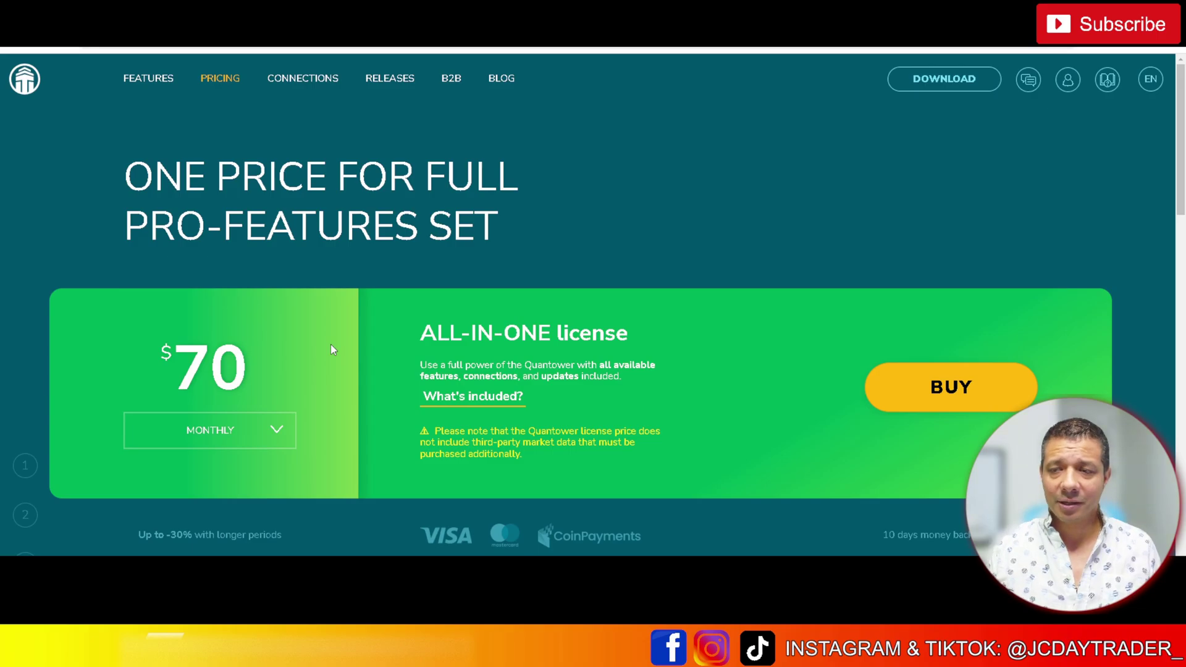
{"action": "scroll", "coordinate": [330, 343], "scroll_direction": "down", "scroll_amount": 8}
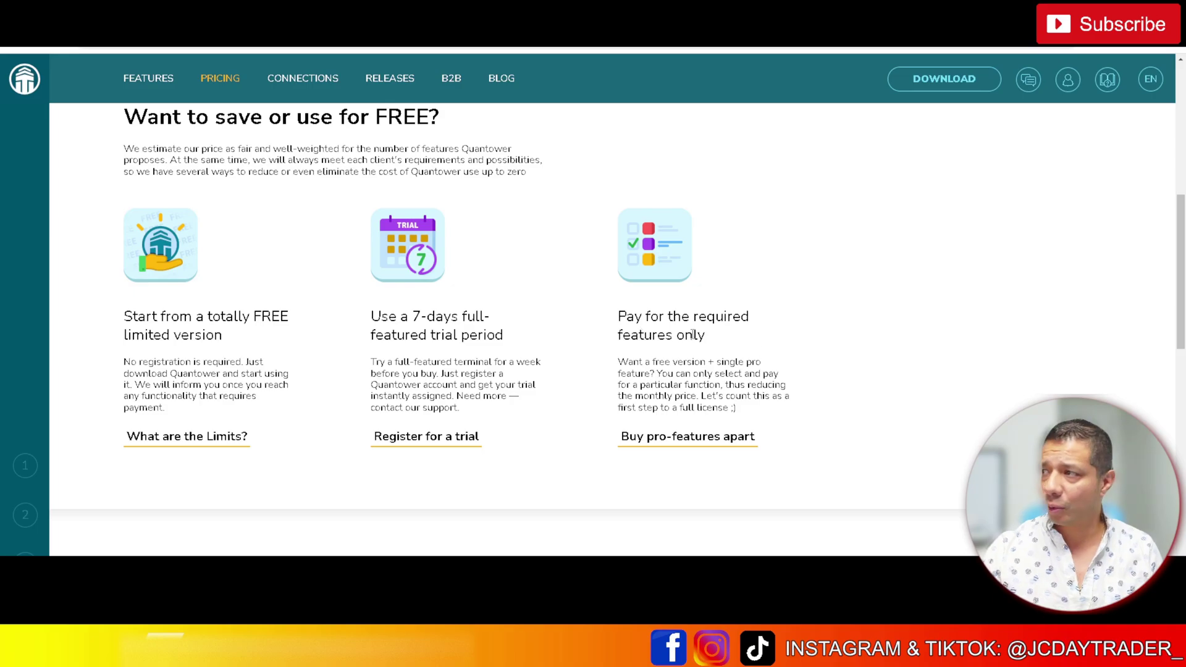
{"action": "scroll", "coordinate": [692, 334], "scroll_direction": "up", "scroll_amount": 8}
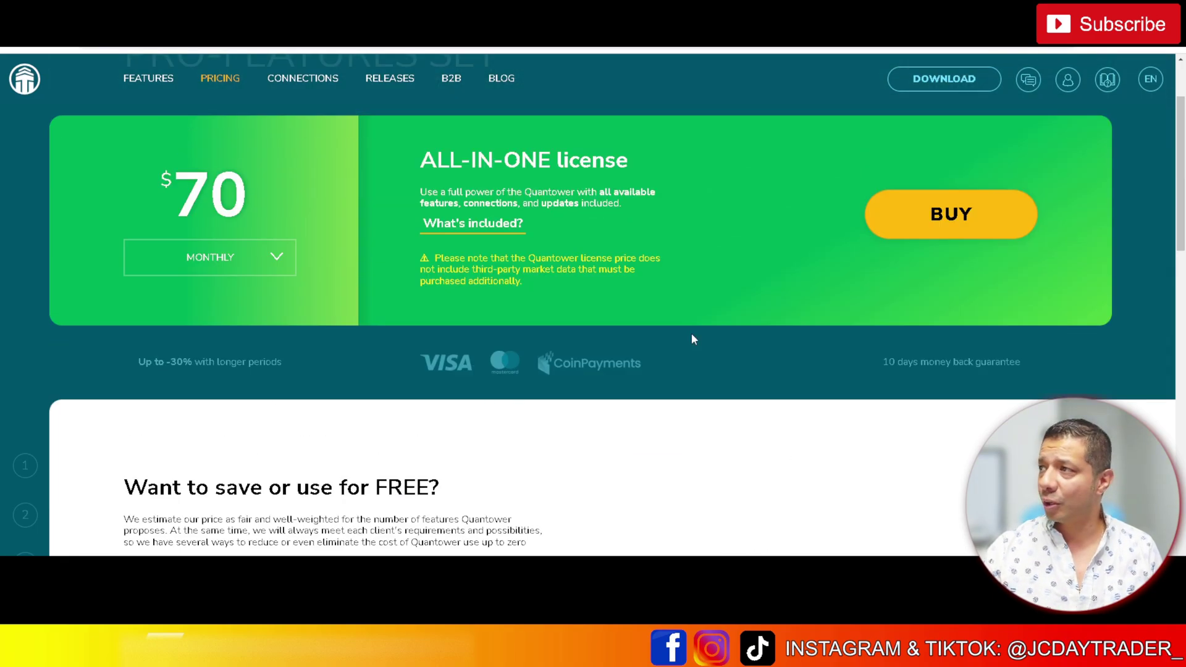
{"action": "scroll", "coordinate": [649, 352], "scroll_direction": "down", "scroll_amount": 8}
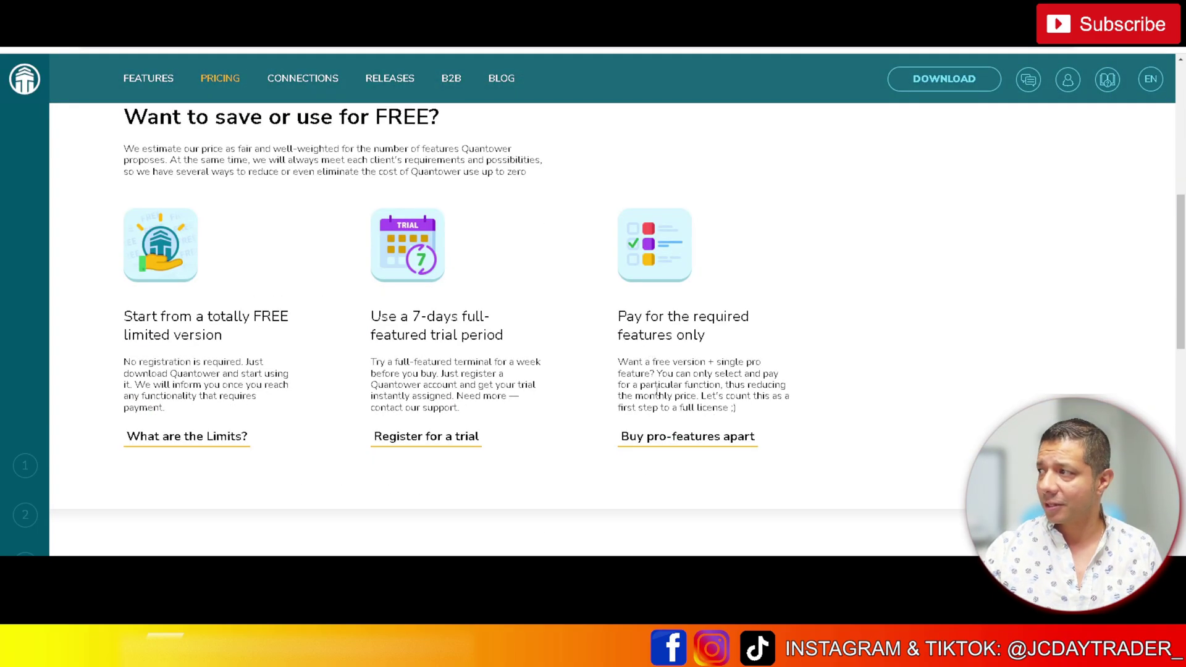
{"action": "left_click", "coordinate": [673, 437]}
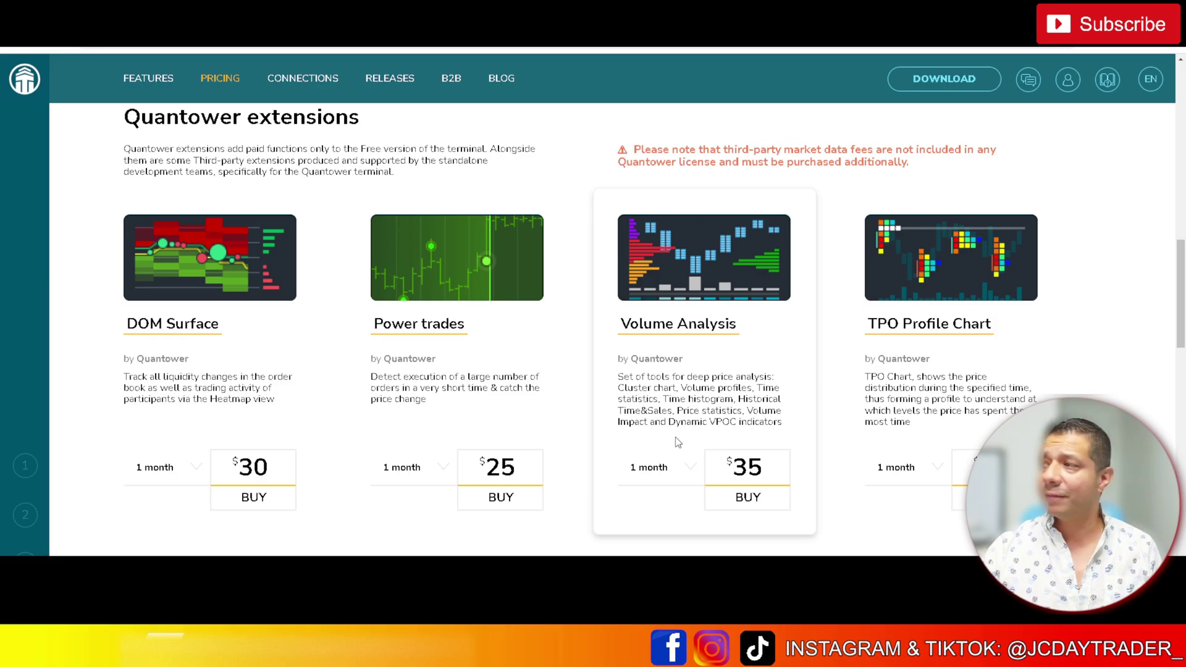
{"action": "scroll", "coordinate": [336, 395], "scroll_direction": "down", "scroll_amount": 2}
{"action": "scroll", "coordinate": [336, 395], "scroll_direction": "down", "scroll_amount": 2}
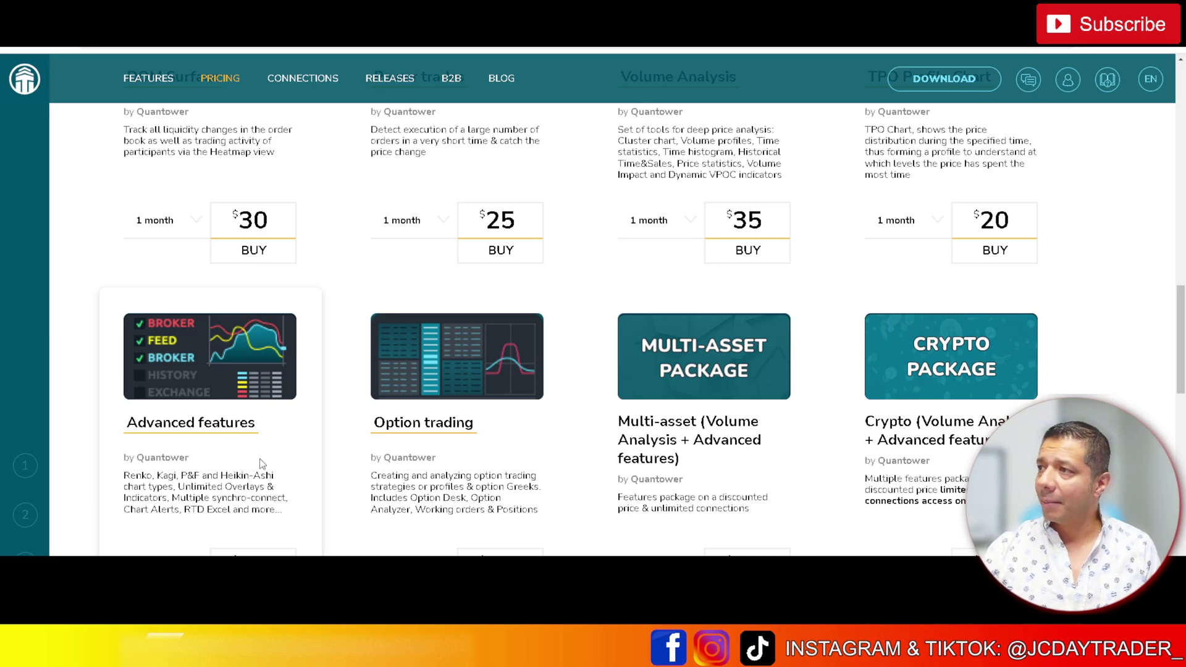
{"action": "left_click", "coordinate": [228, 424]}
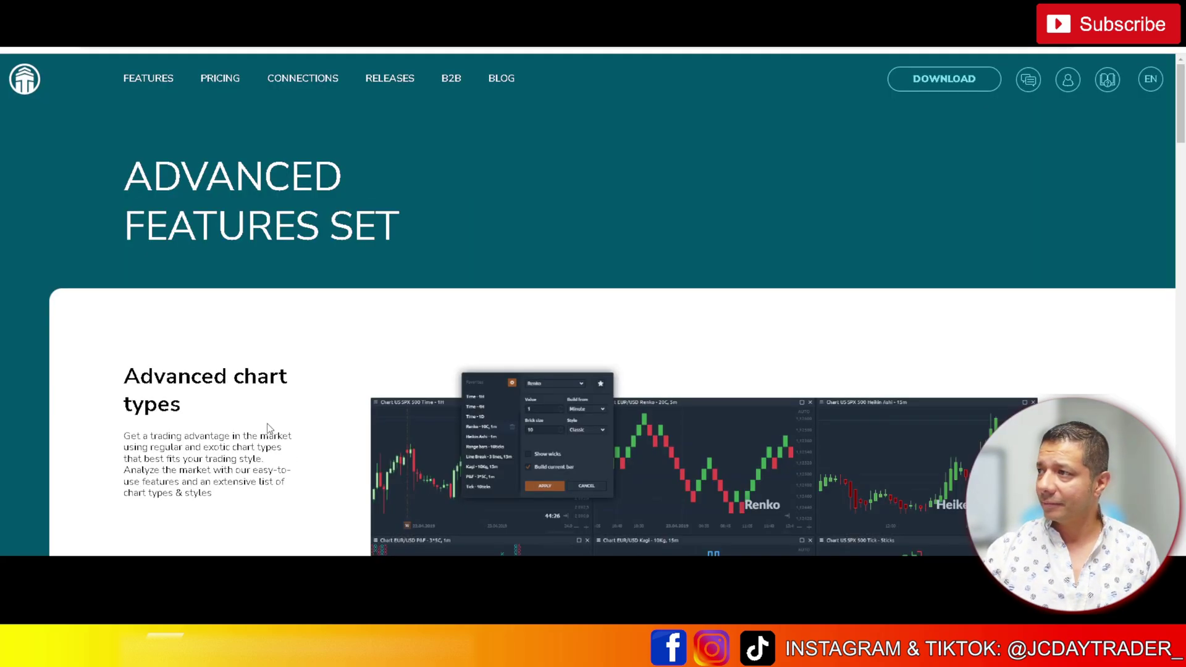
Scroll through the Advanced Features Set page to review its listed features
{"action": "scroll", "coordinate": [321, 423], "scroll_direction": "down", "scroll_amount": 8}
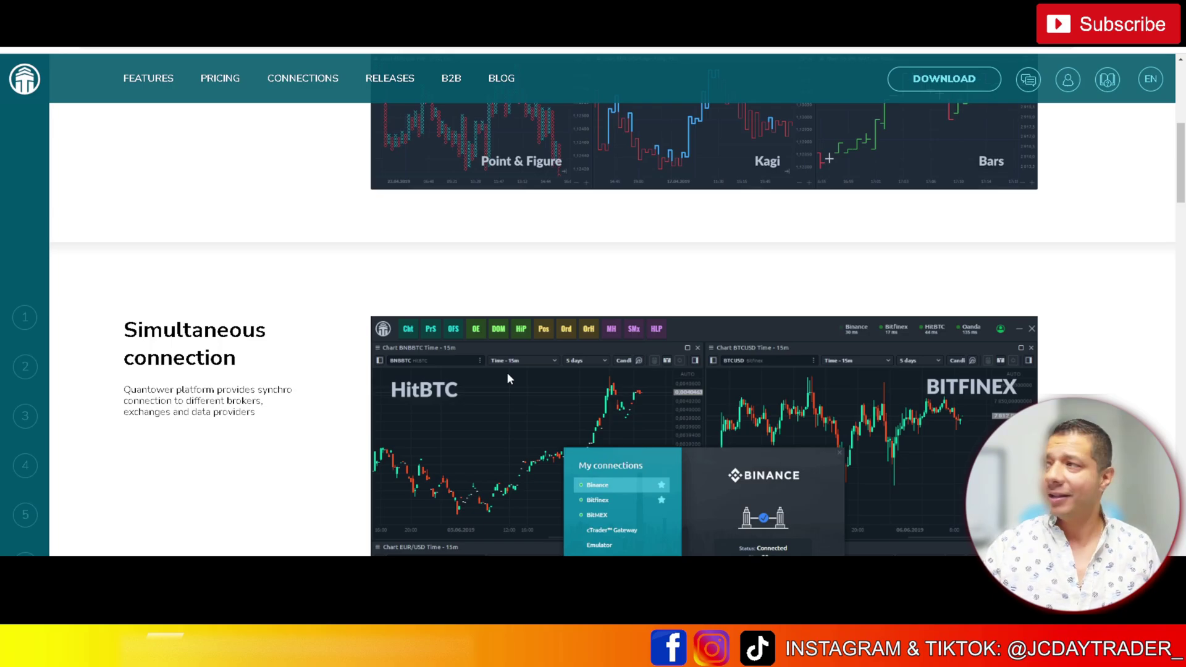
{"action": "scroll", "coordinate": [508, 378], "scroll_direction": "up", "scroll_amount": 7}
{"action": "scroll", "coordinate": [492, 313], "scroll_direction": "down", "scroll_amount": 2}
{"action": "scroll", "coordinate": [391, 216], "scroll_direction": "down", "scroll_amount": 10}
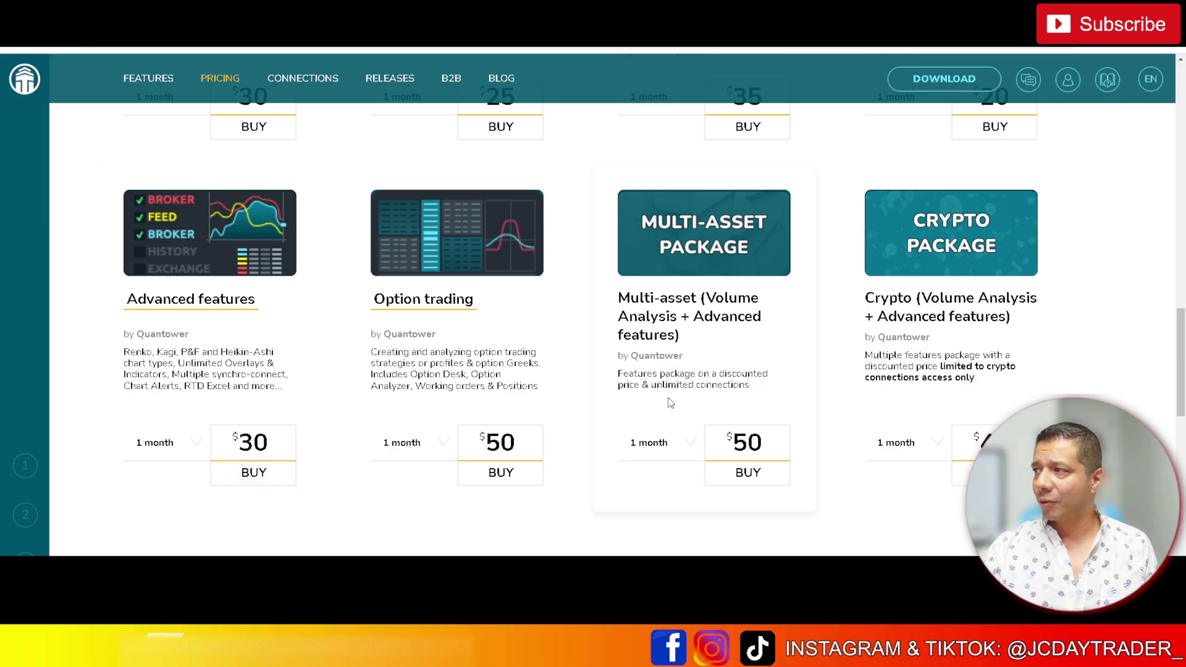
Scroll the pricing page back up to the top
{"action": "scroll", "coordinate": [945, 402], "scroll_direction": "down", "scroll_amount": 3}
{"action": "scroll", "coordinate": [995, 388], "scroll_direction": "up", "scroll_amount": 15}
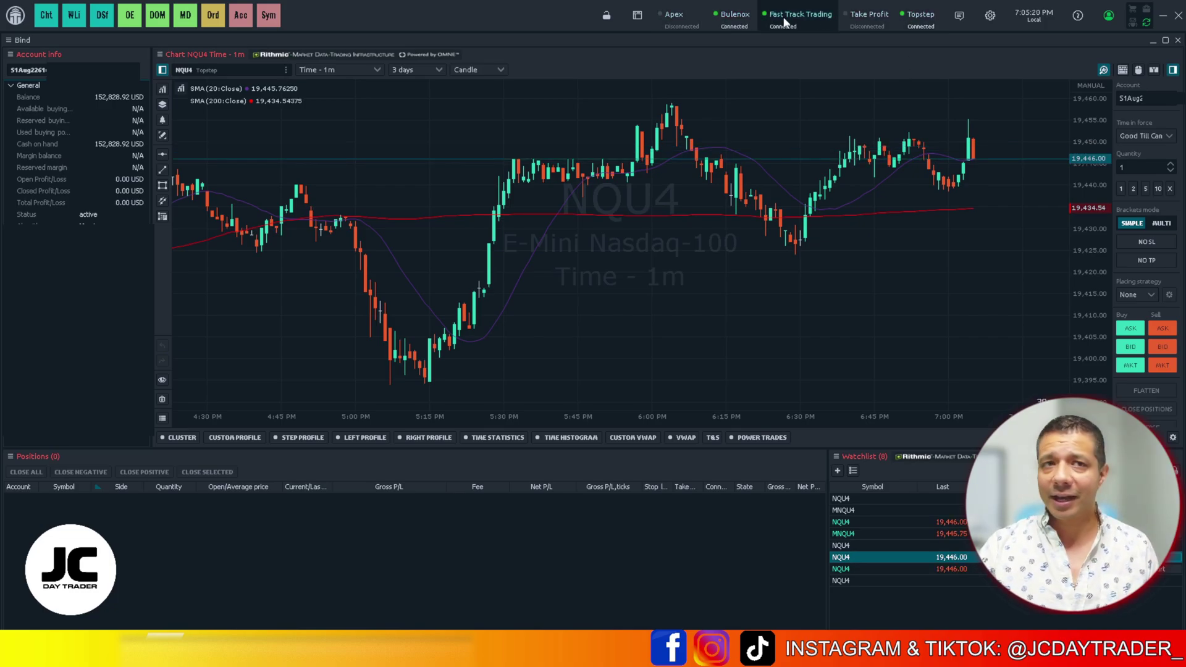
Open the Rithmic connections dialog and scroll through its saved connections
{"action": "left_click", "coordinate": [686, 16]}
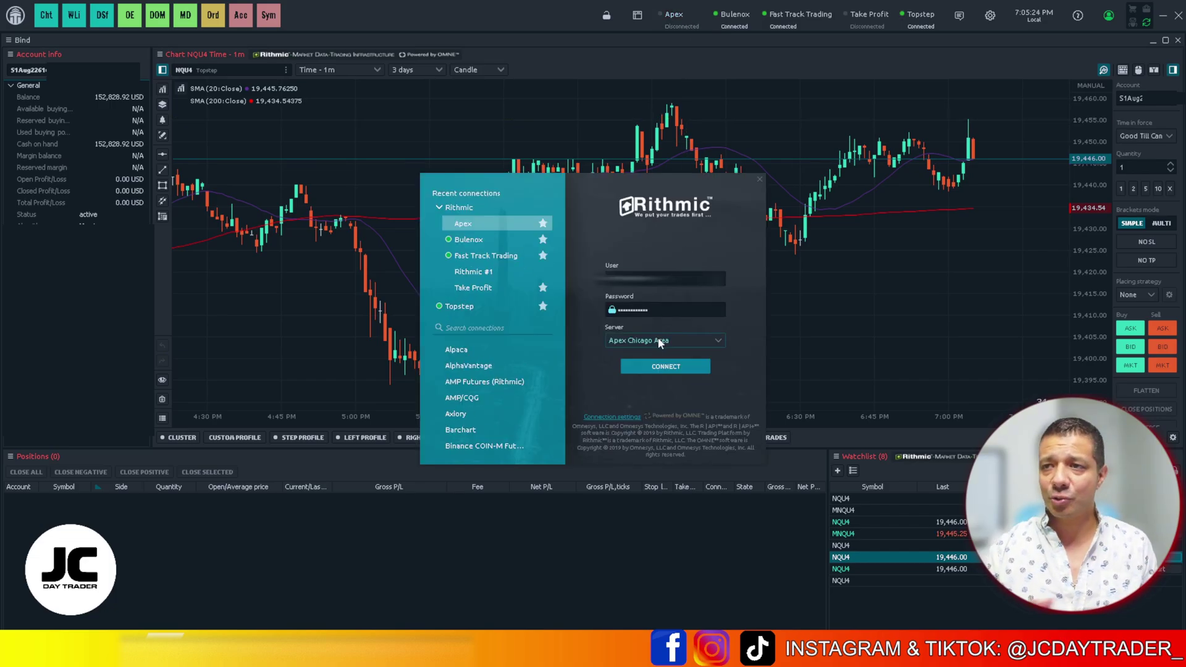
{"action": "left_click", "coordinate": [759, 179]}
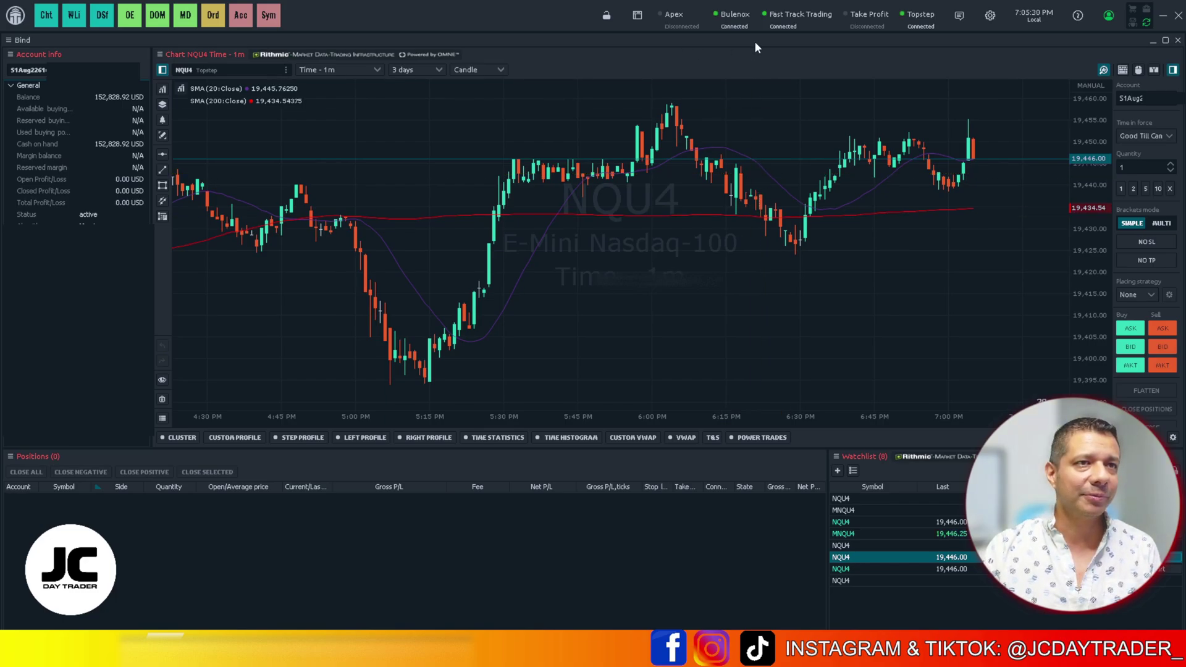
{"action": "left_click", "coordinate": [875, 17]}
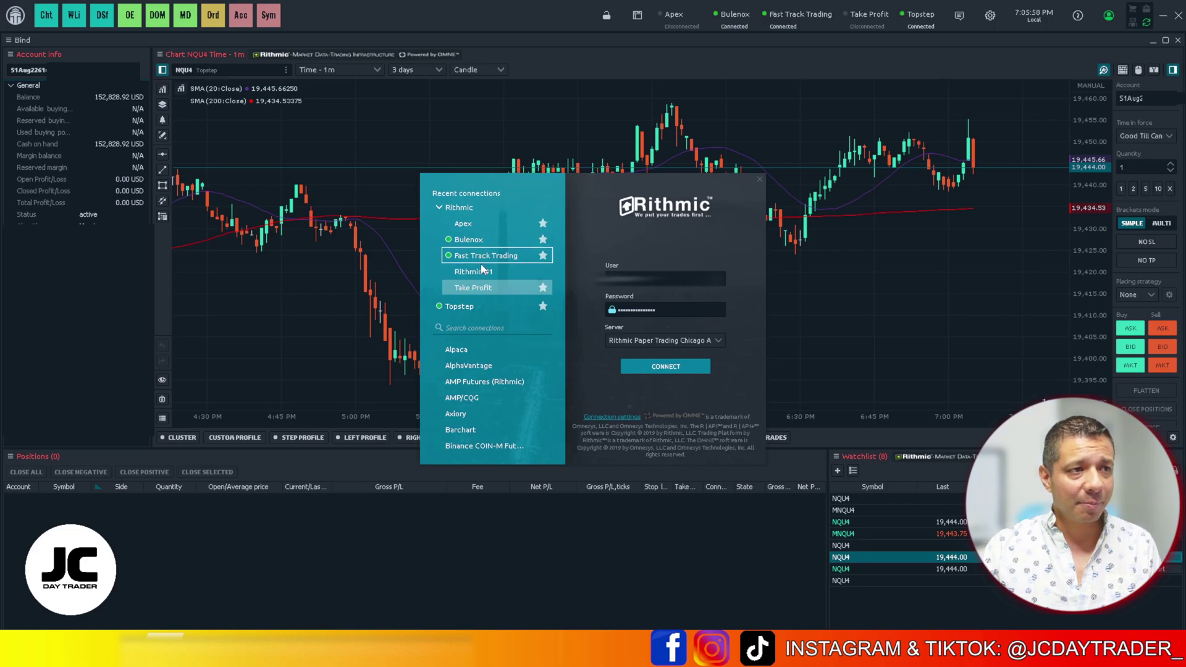
{"action": "mouse_move", "coordinate": [460, 210]}
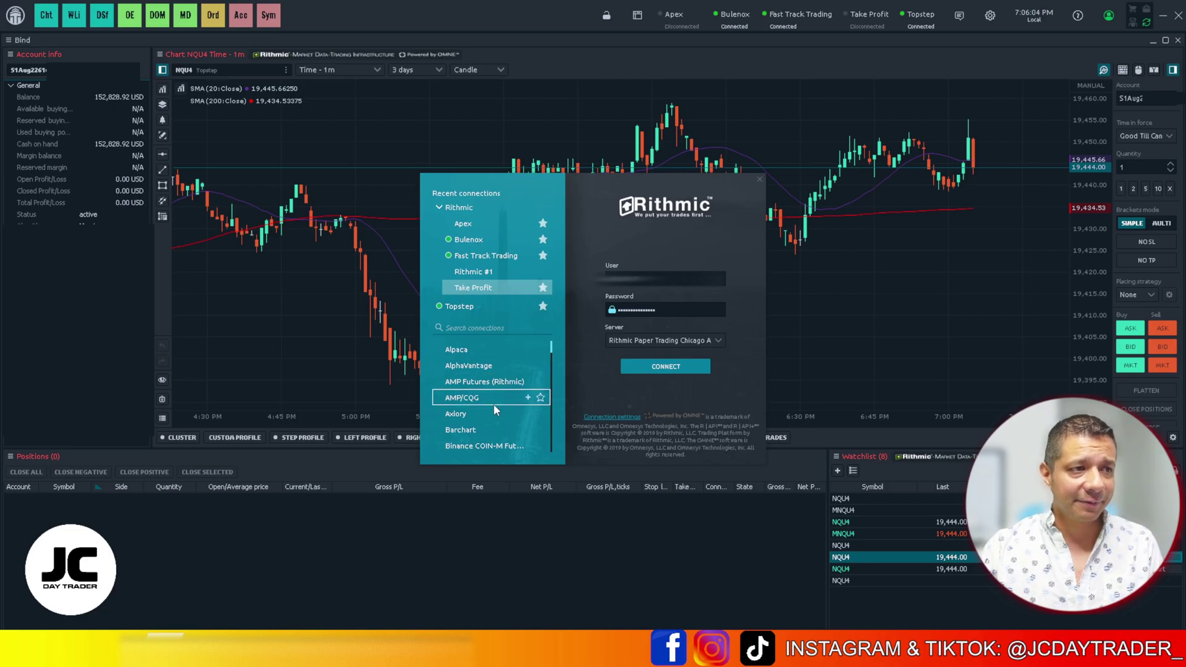
{"action": "scroll", "coordinate": [505, 403], "scroll_direction": "down", "scroll_amount": 5}
{"action": "scroll", "coordinate": [506, 403], "scroll_direction": "down", "scroll_amount": 4}
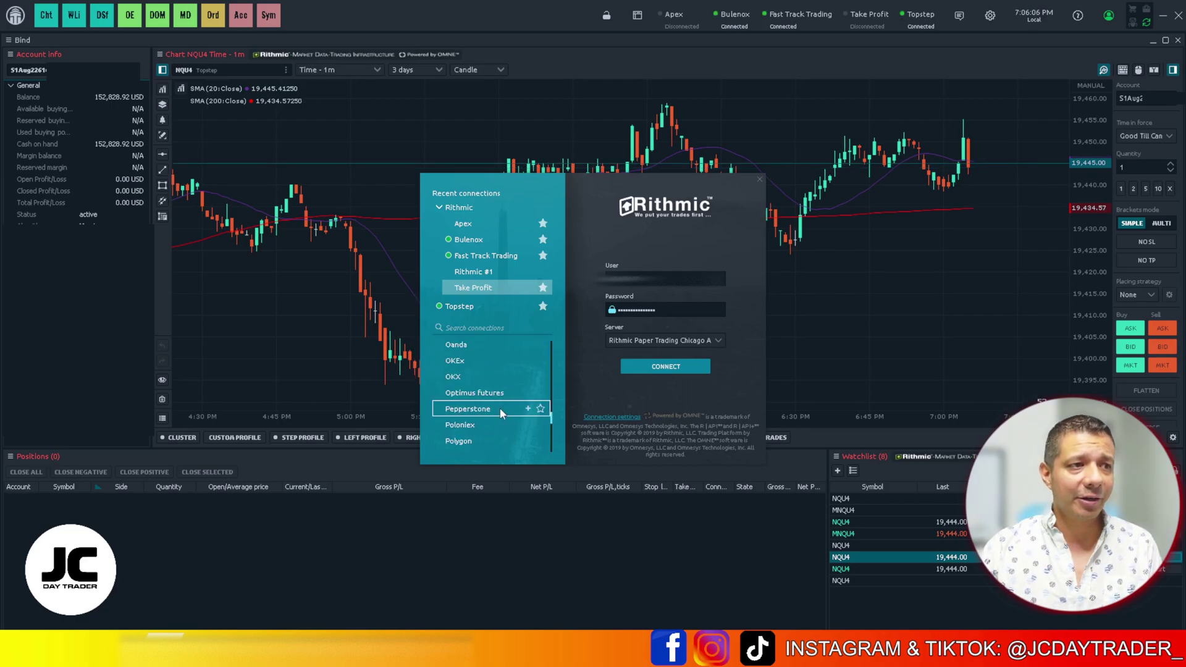
{"action": "scroll", "coordinate": [497, 413], "scroll_direction": "up", "scroll_amount": 10}
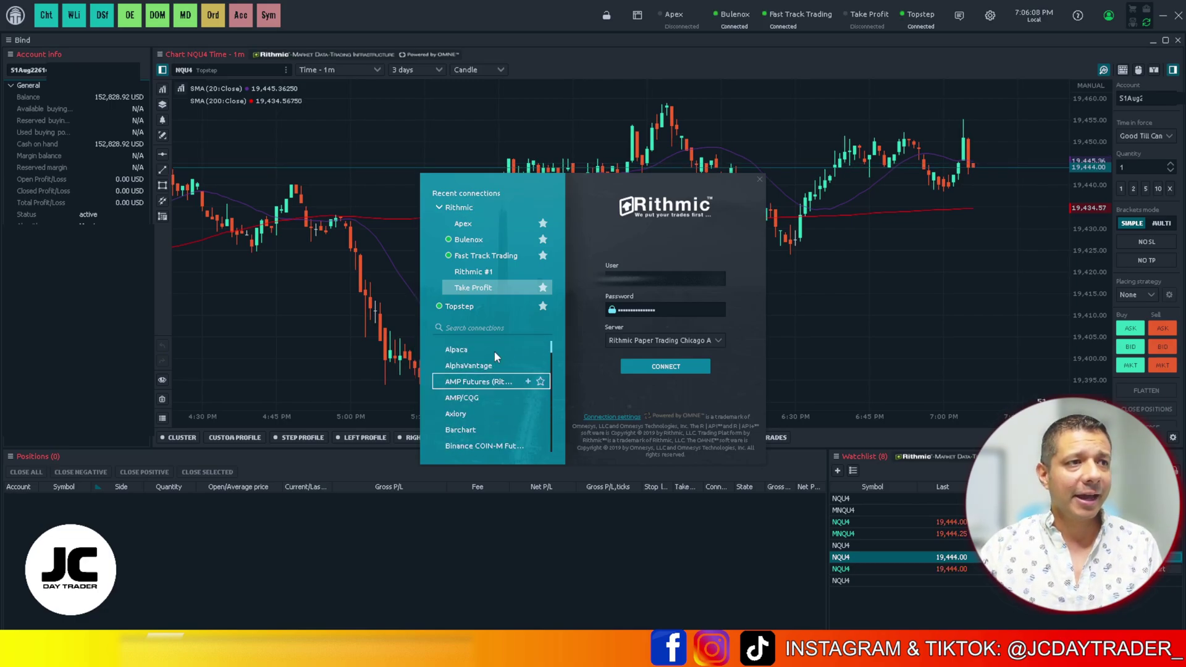
Log a new Rithmic connection into Rithmic Paper Trading, then go back after the market-data login fails
{"action": "left_click", "coordinate": [542, 208]}
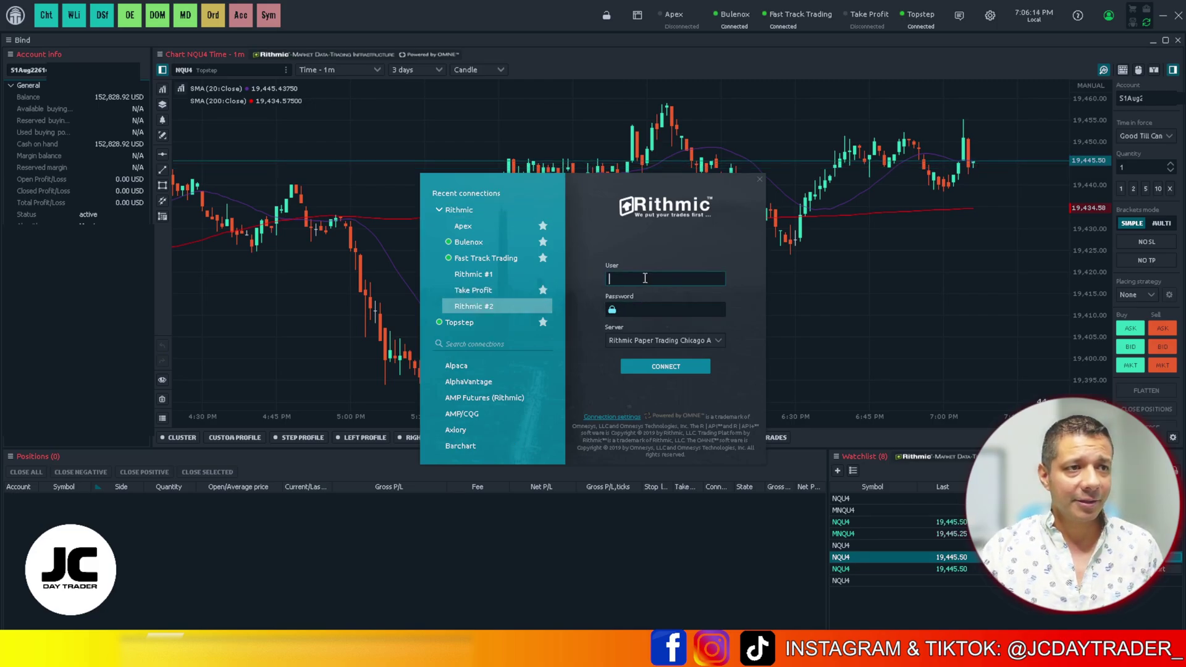
{"action": "type", "text": "JCs "}
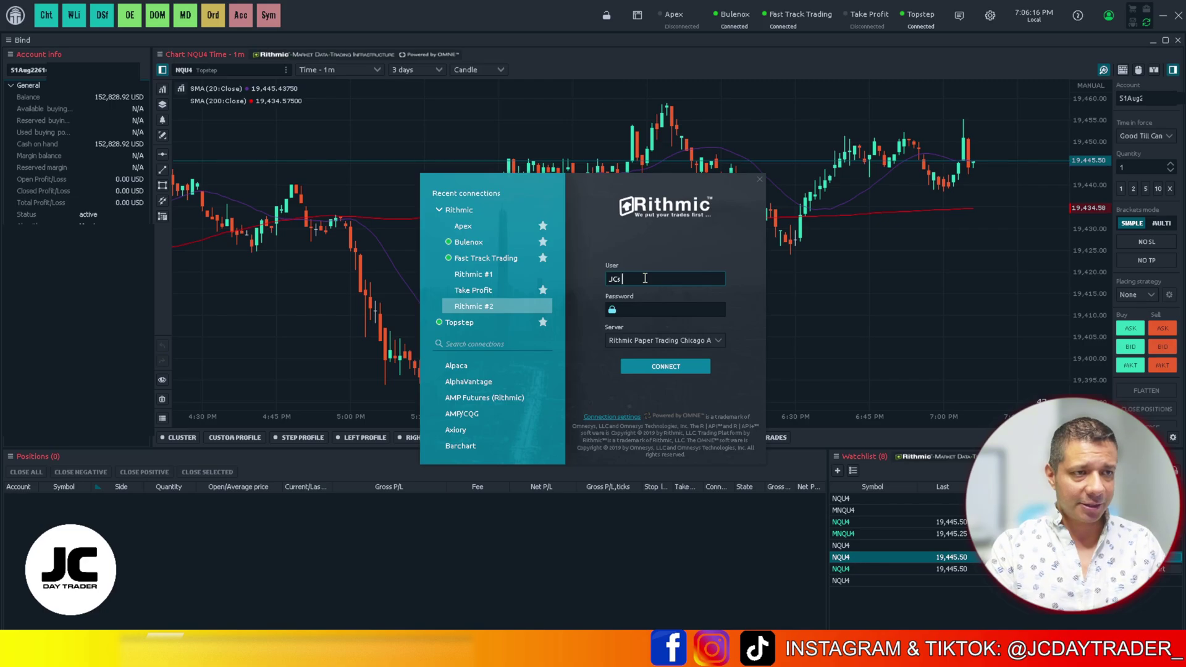
{"action": "type", "text": "pr Pr"}
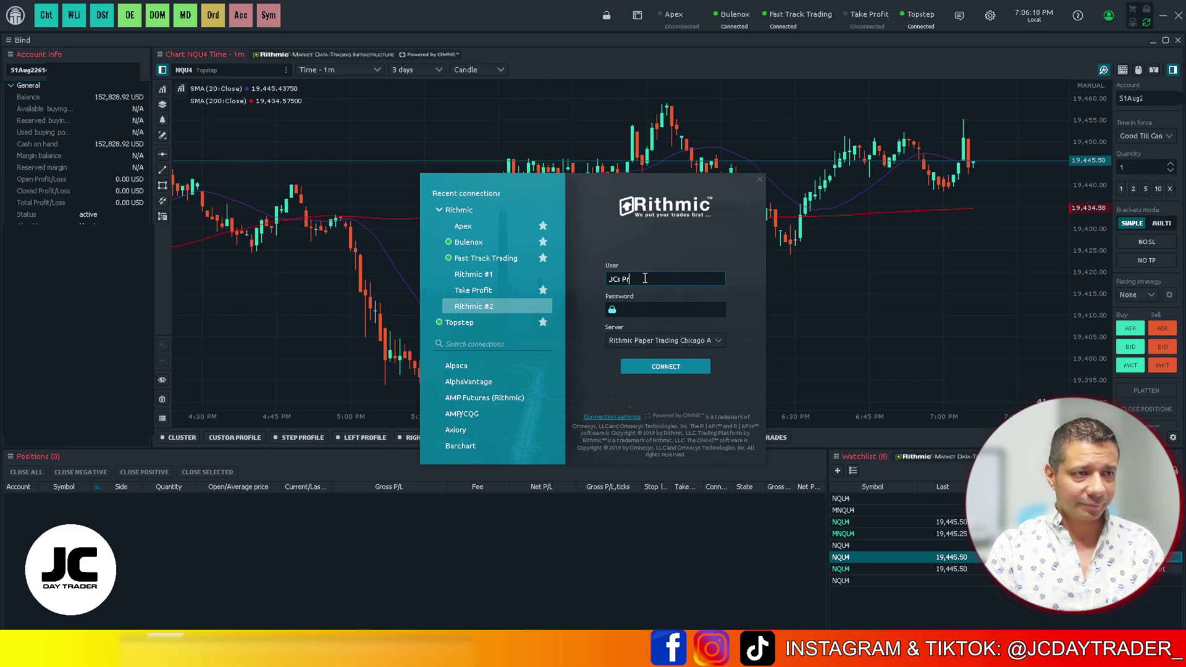
{"action": "type", "text": "op Firm"}
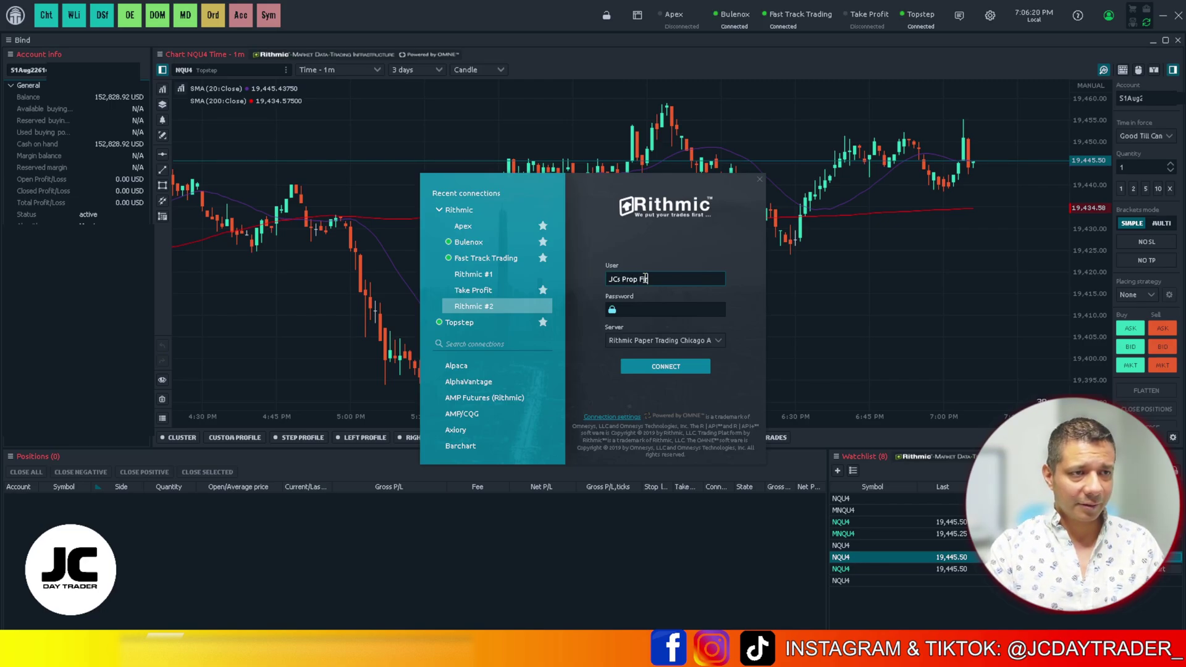
{"action": "key", "text": "Tab"}
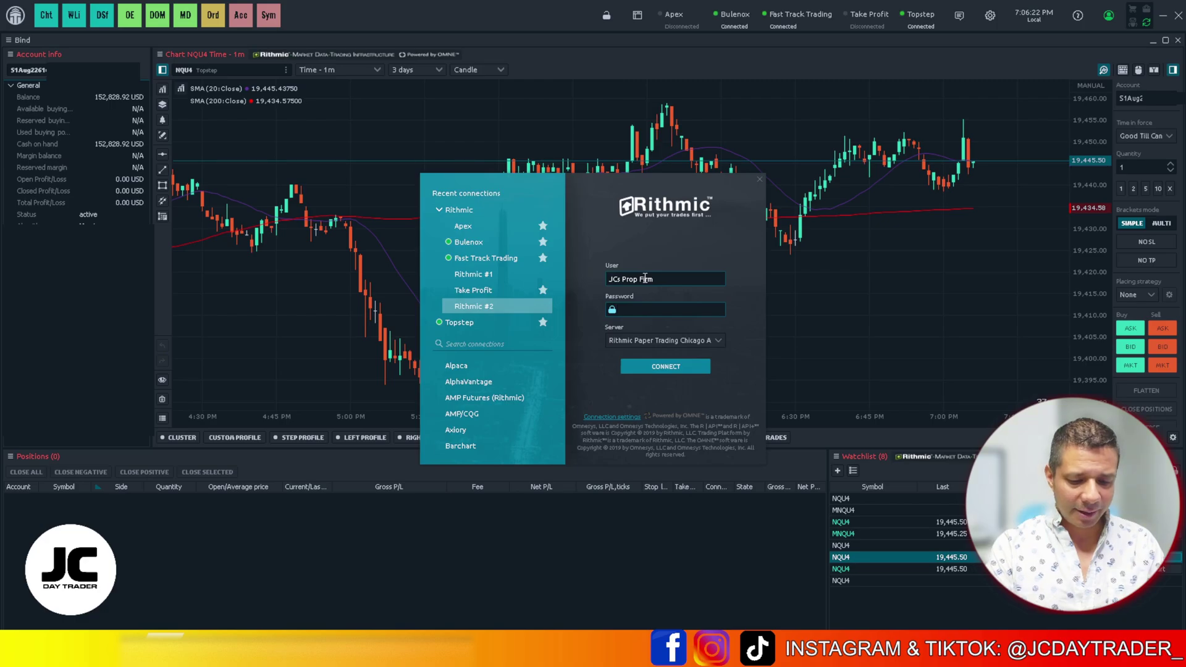
{"action": "type", "text": "••••••••••"}
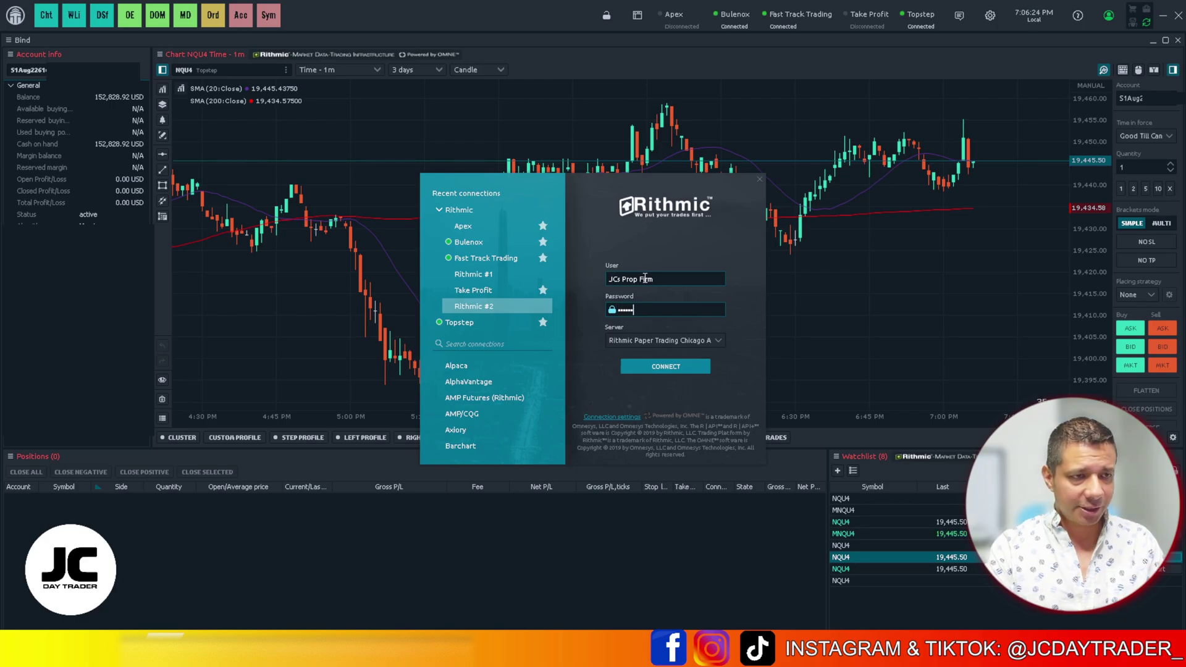
{"action": "type", "text": "•••••••••••••••••••••"}
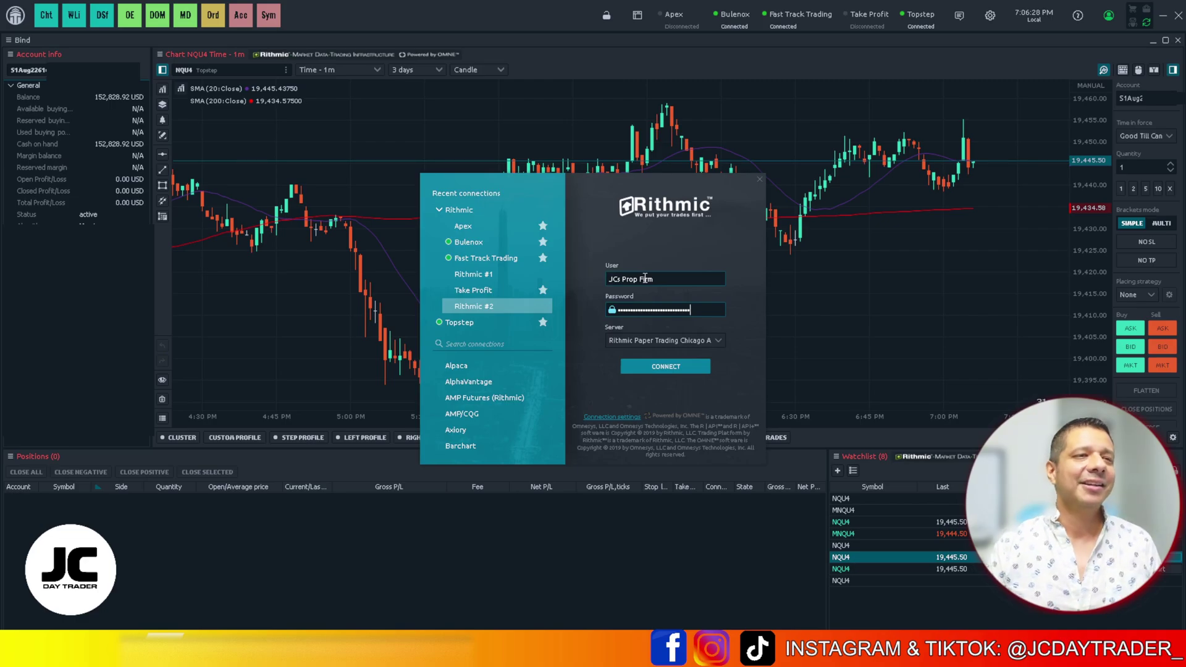
{"action": "left_click", "coordinate": [684, 367]}
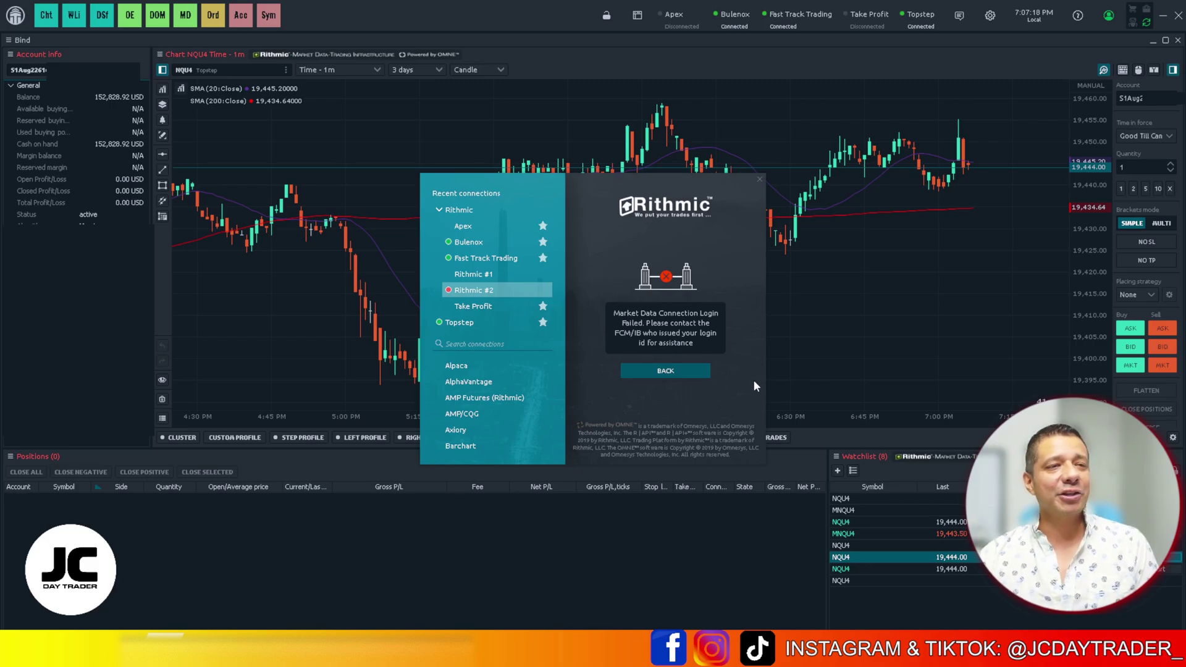
{"action": "left_click", "coordinate": [667, 372]}
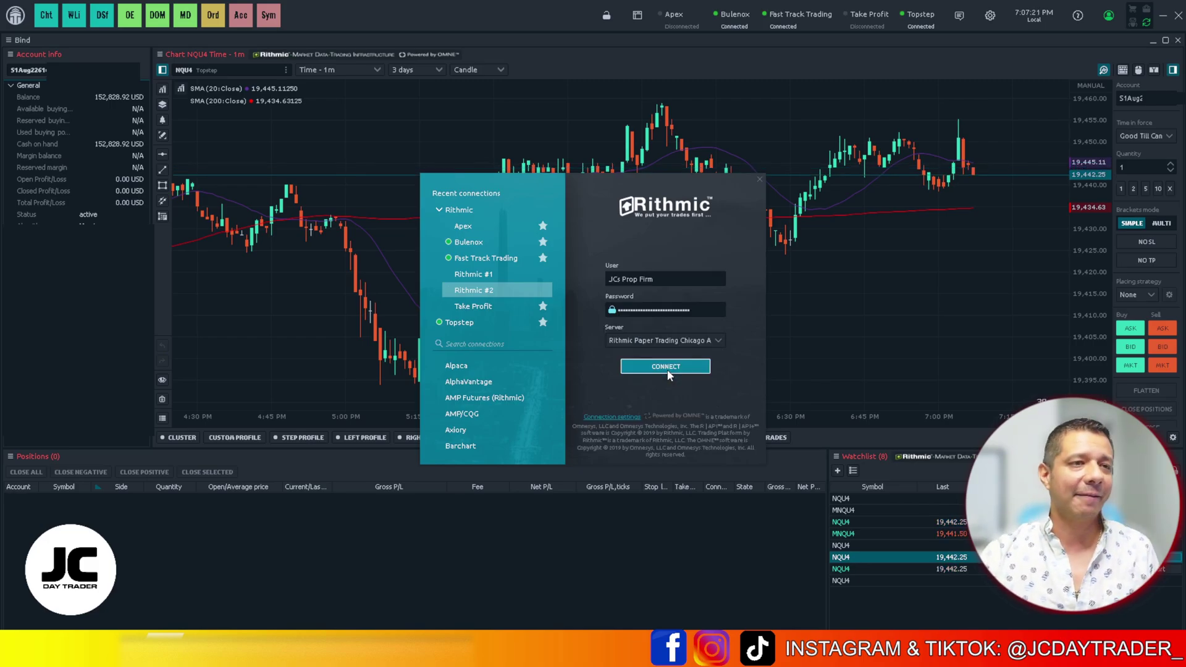
Rename the Rithmic #2 connection to 'JCs Prop Firm' and star it as a favourite
{"action": "right_click", "coordinate": [493, 291]}
{"action": "left_click", "coordinate": [522, 300]}
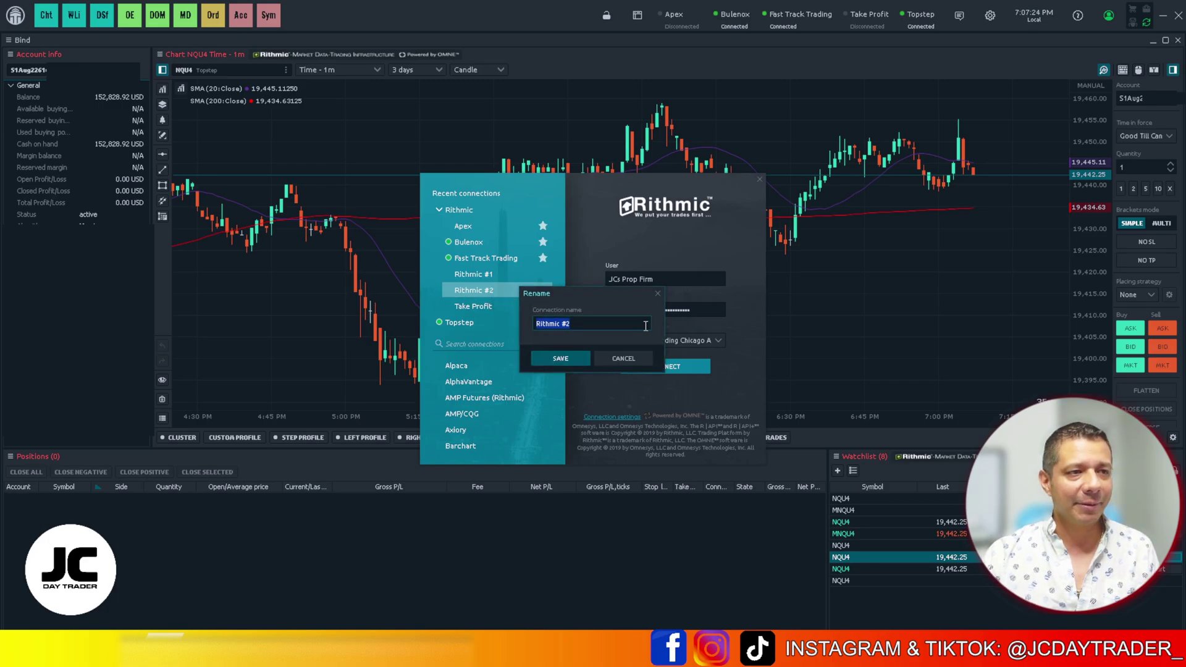
{"action": "type", "text": "JC"}
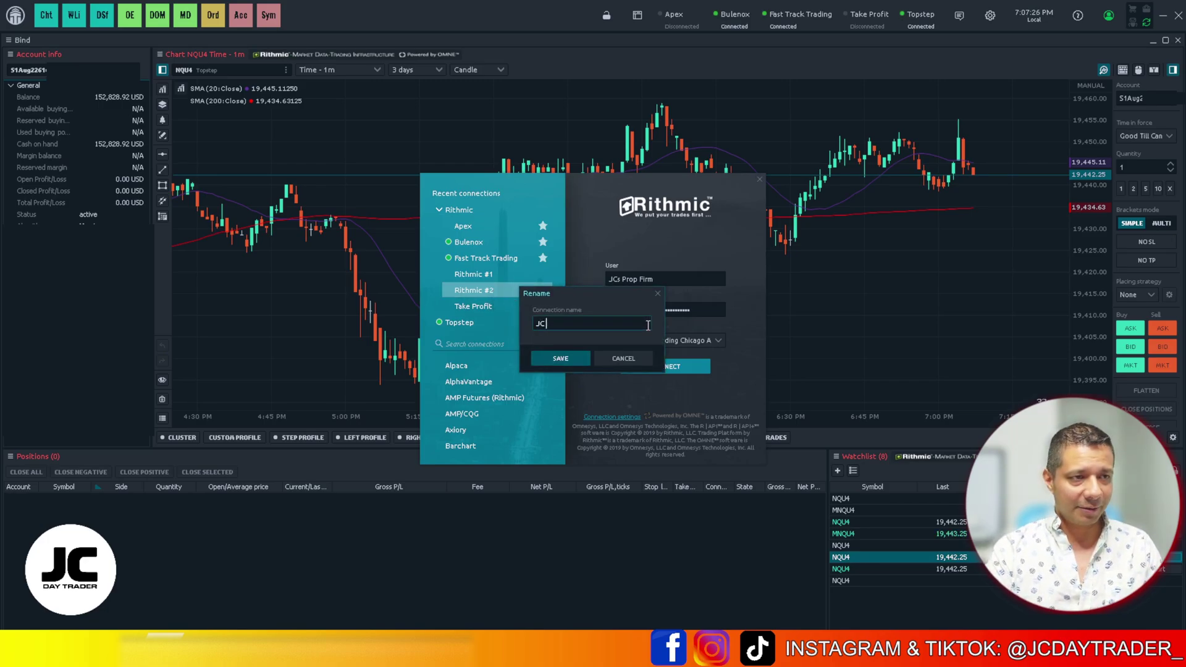
{"action": "type", "text": "s Prop"}
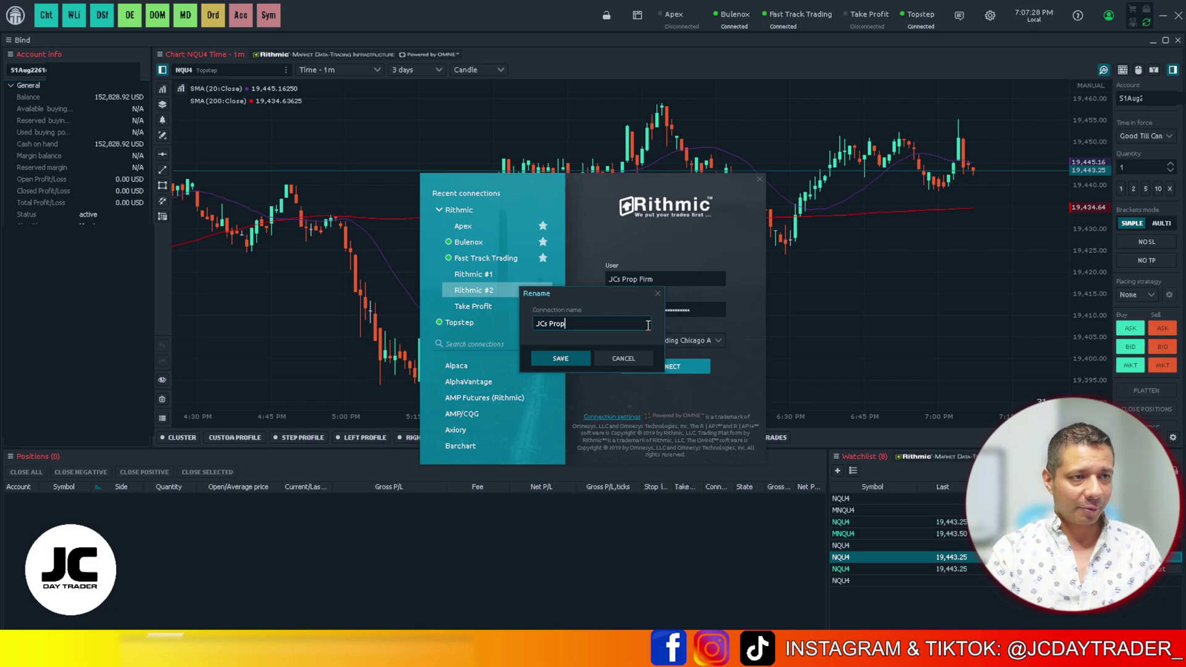
{"action": "type", "text": " Firm"}
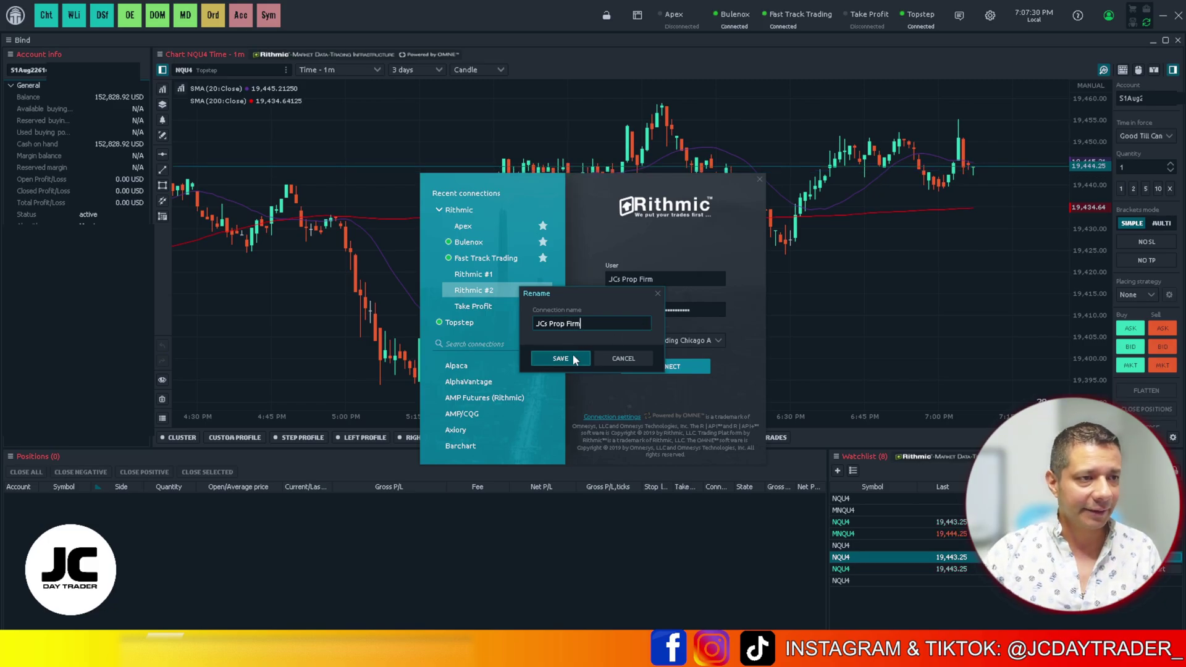
{"action": "left_click", "coordinate": [568, 357]}
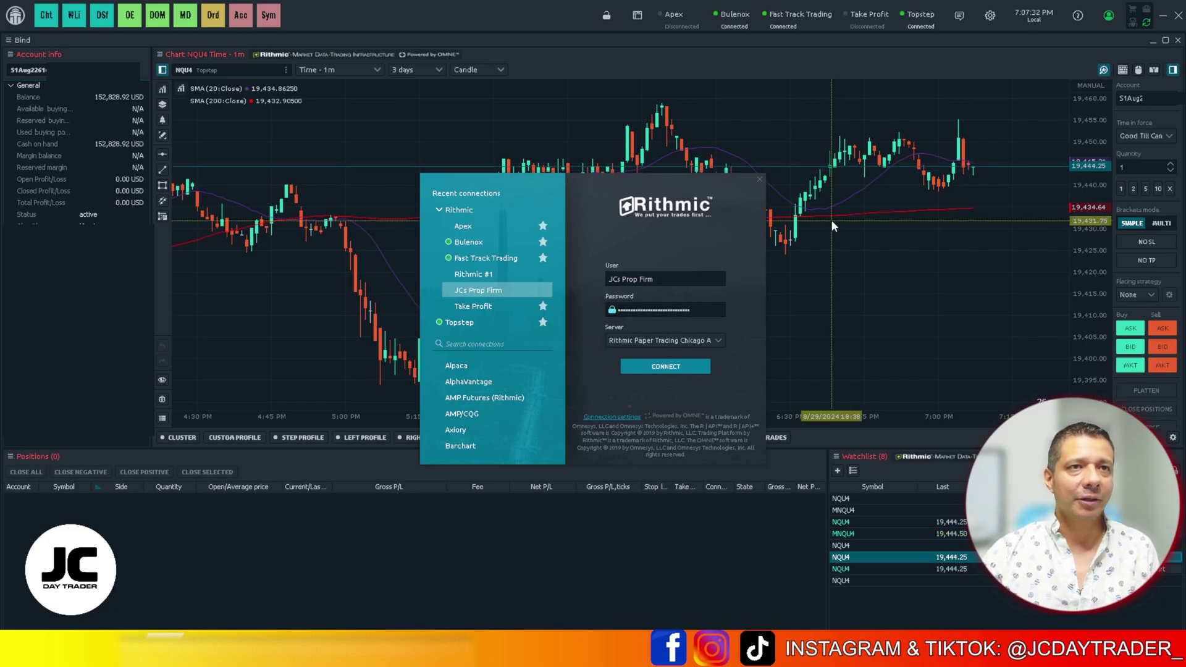
{"action": "left_click", "coordinate": [543, 292]}
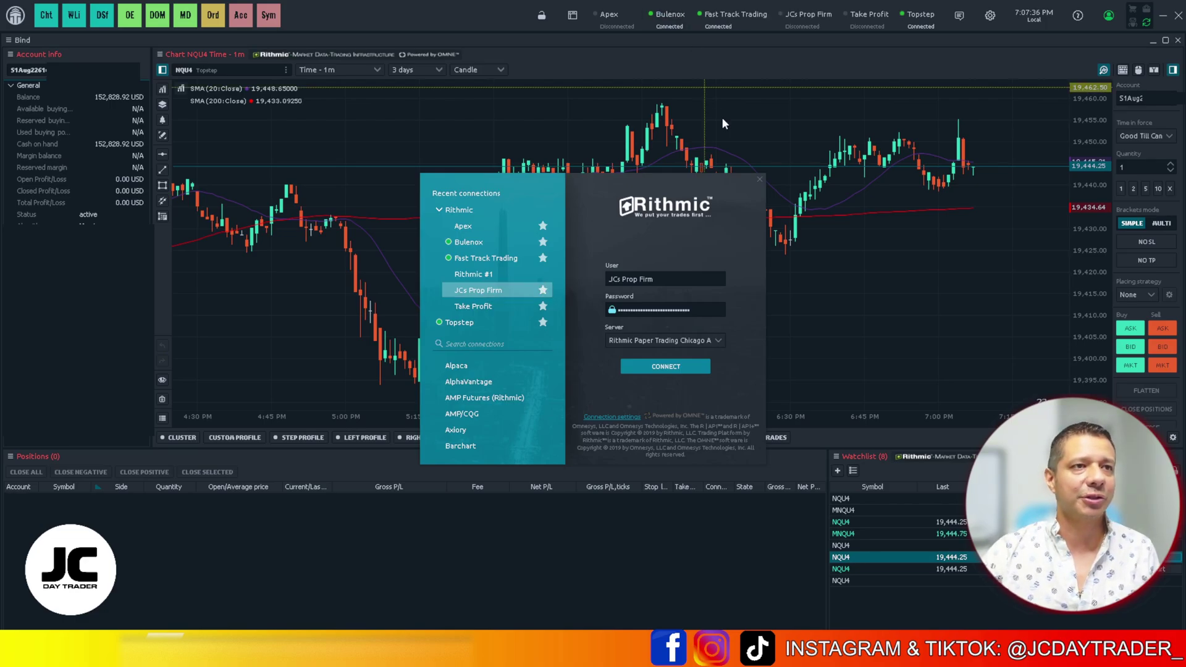
Close the connections window and bring up the panels library from the Quantower logo
{"action": "left_click", "coordinate": [758, 178]}
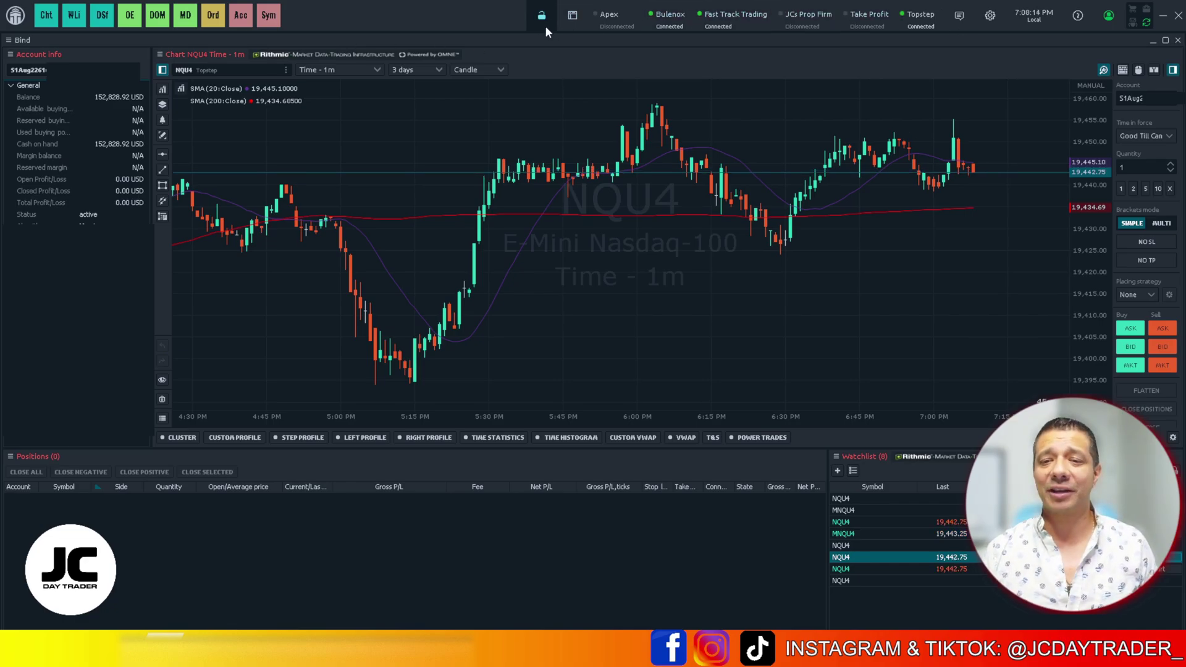
{"action": "left_click", "coordinate": [11, 17]}
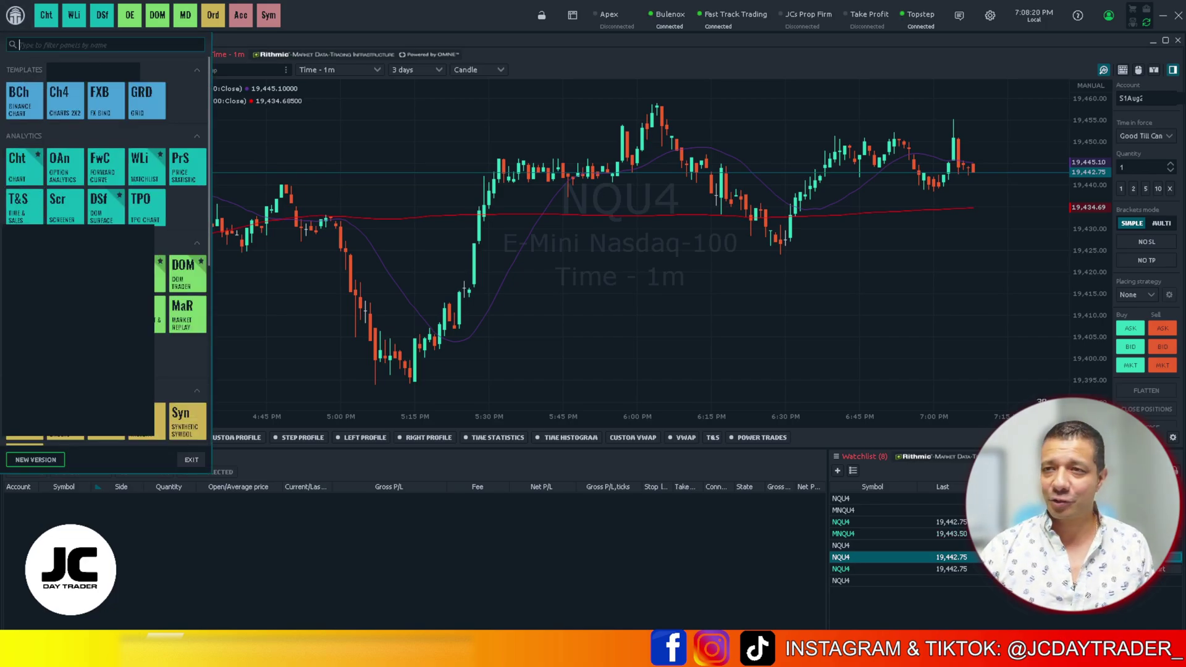
Open the Copy trading (Beta) panel from the panel library
{"action": "left_click", "coordinate": [159, 309]}
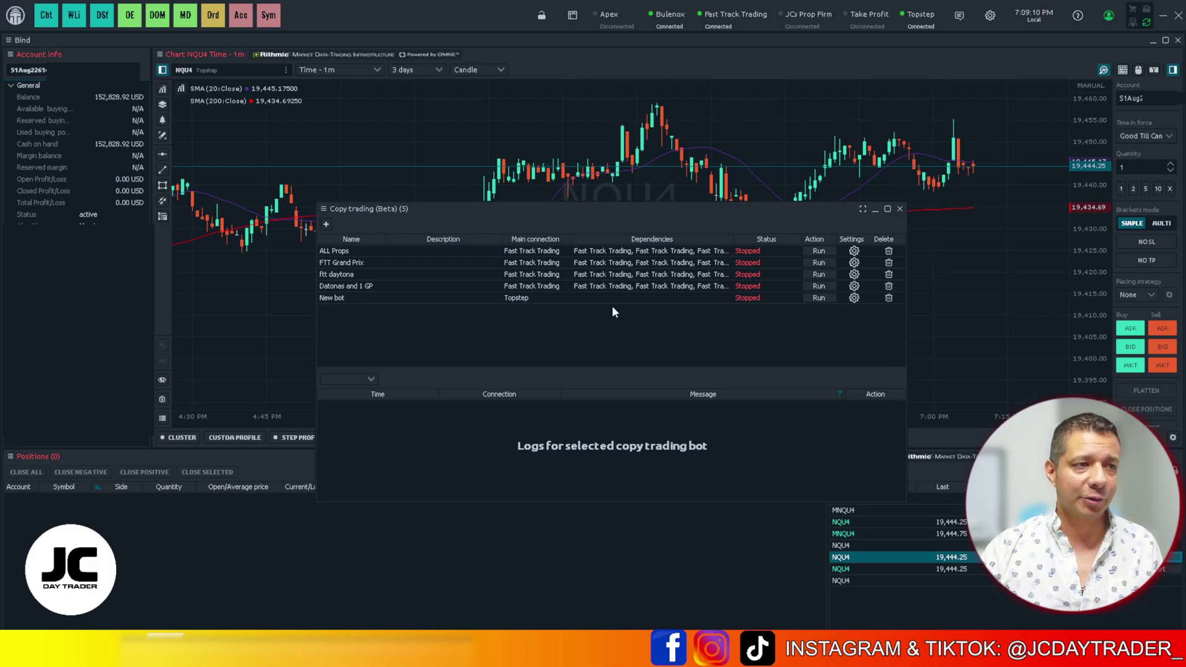
Abandon a new bot draft and open the existing New bot's settings instead
{"action": "left_click", "coordinate": [327, 225]}
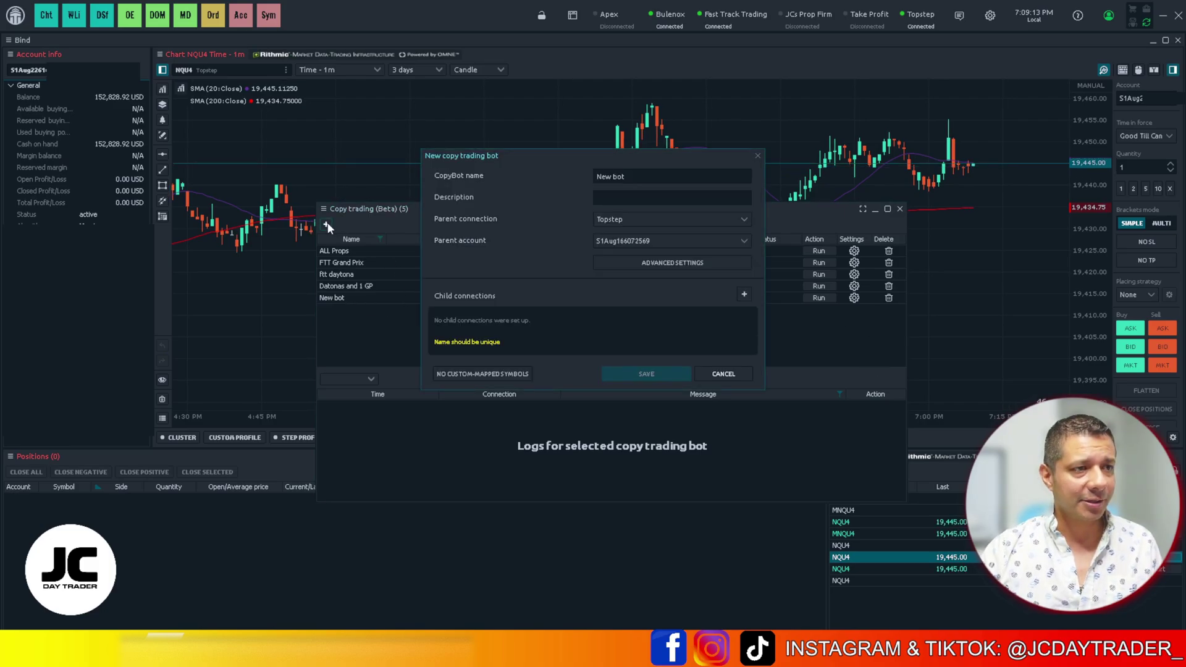
{"action": "left_click", "coordinate": [722, 374]}
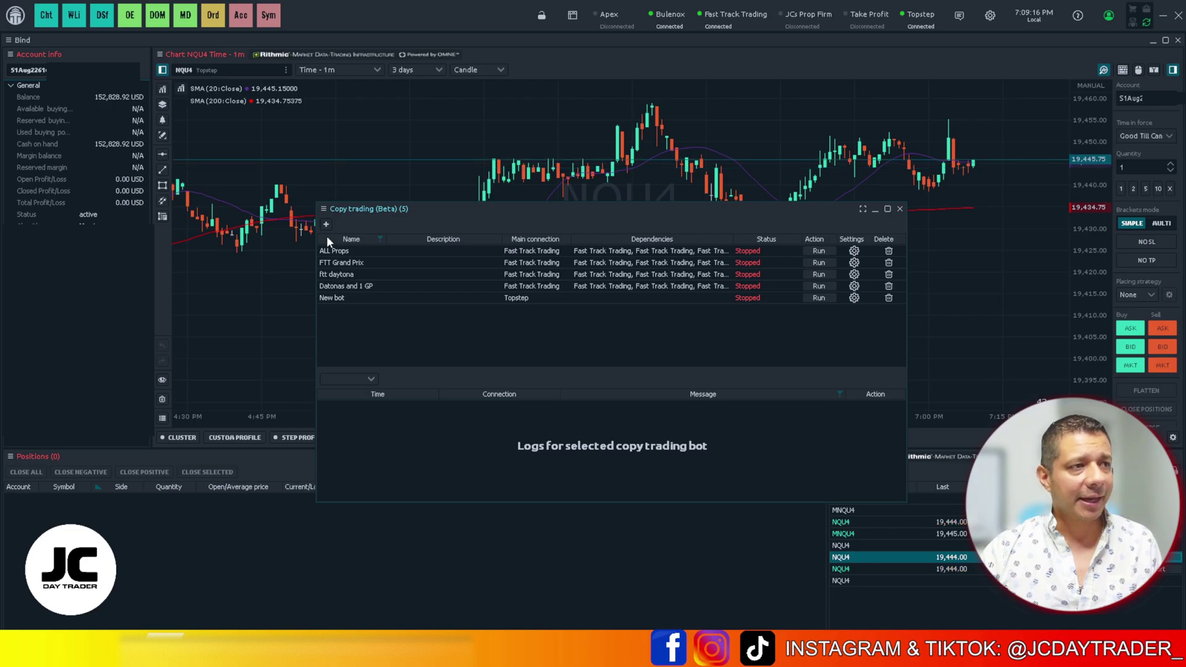
{"action": "left_click", "coordinate": [854, 300]}
Rename the bot to 'TOPSTEP @ BULENOX' and add its first child connection
{"action": "left_click", "coordinate": [617, 177]}
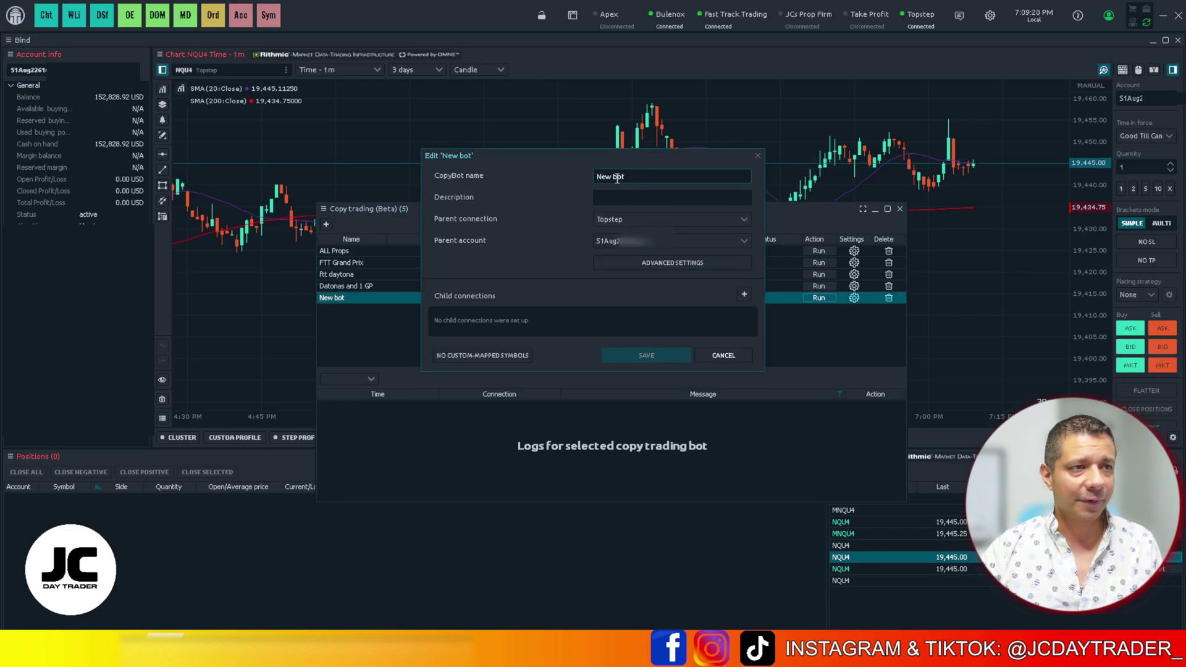
{"action": "triple_click", "coordinate": [617, 178]}
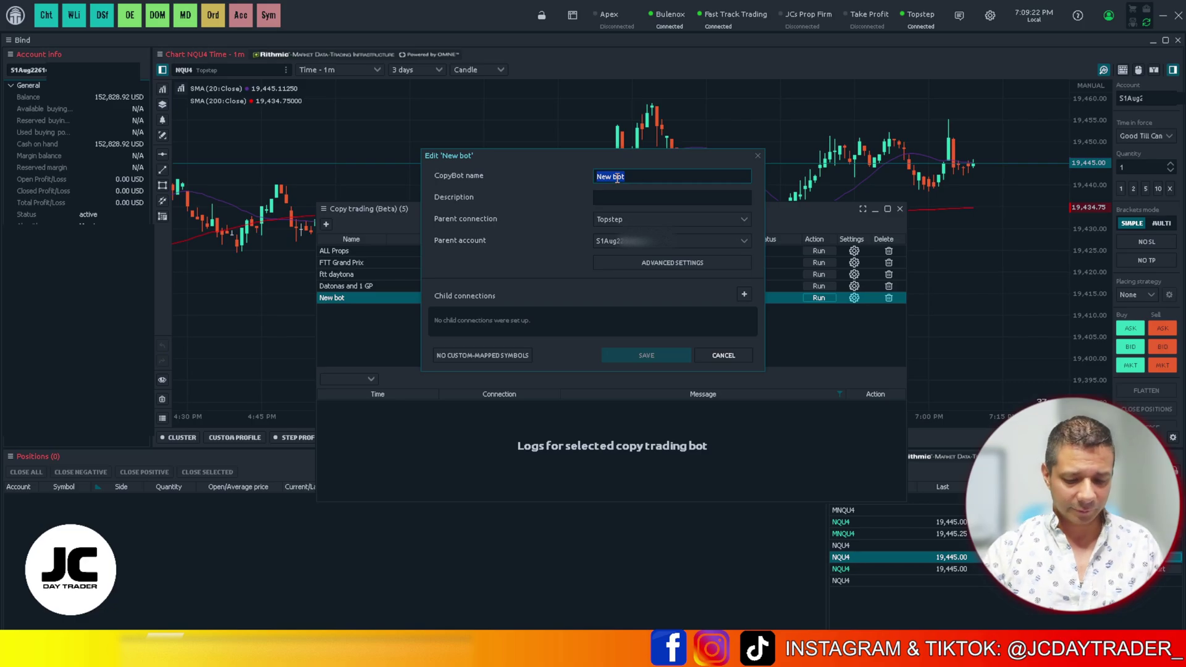
{"action": "type", "text": "TOP"}
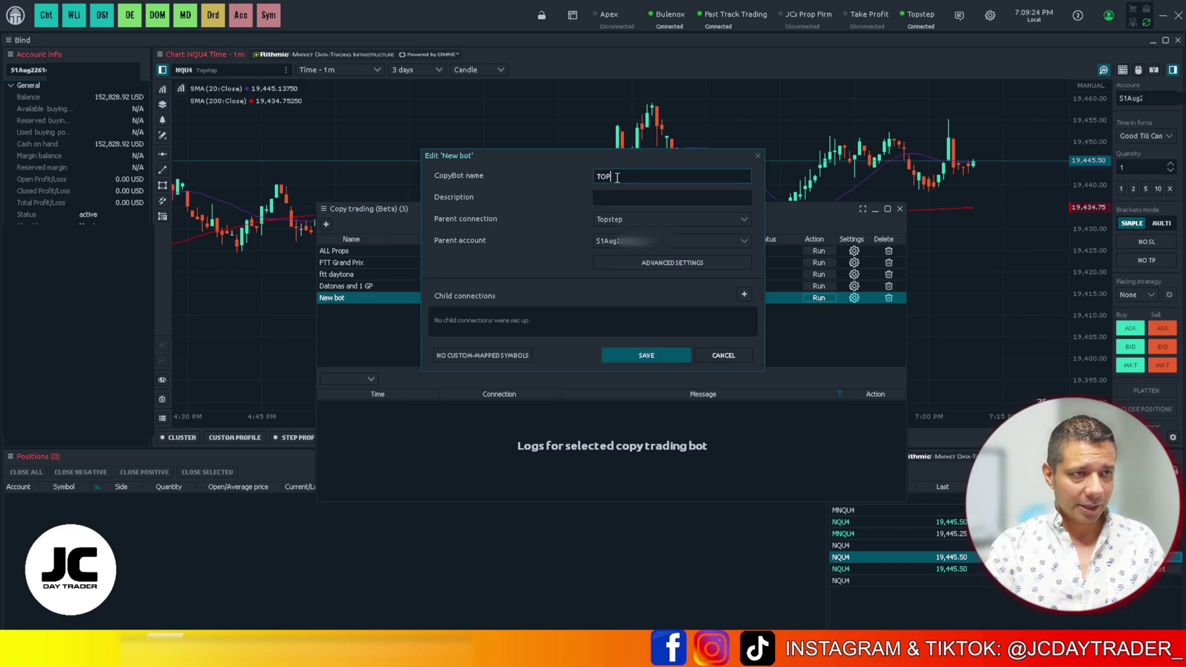
{"action": "type", "text": "STEP ONLY"}
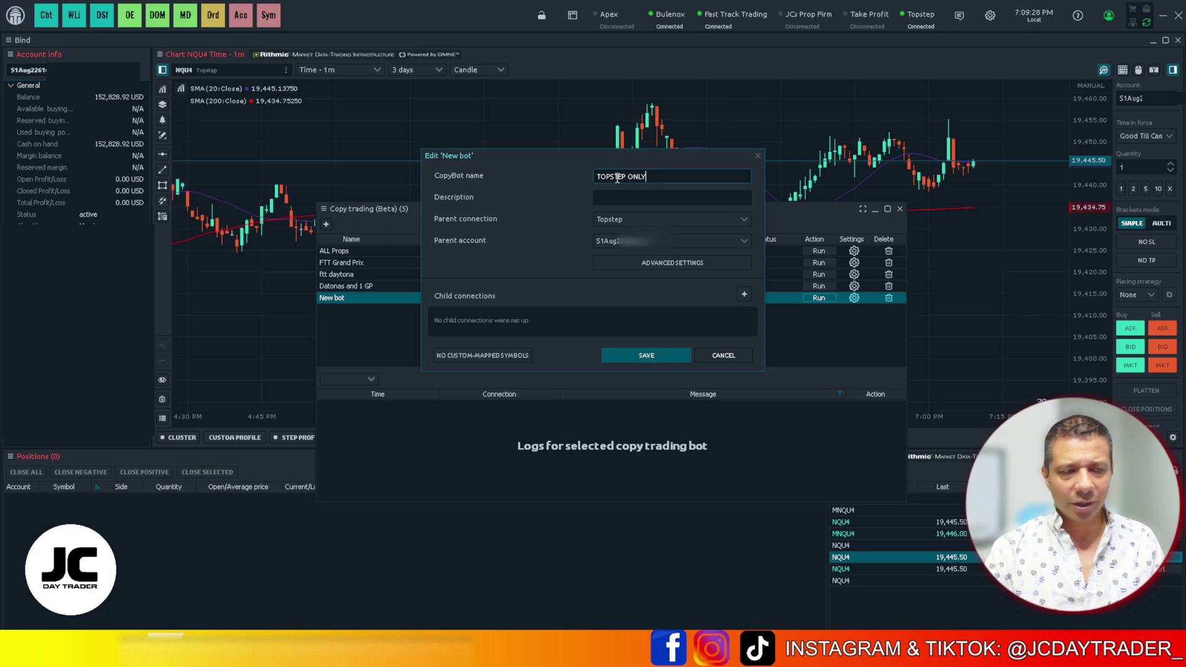
{"action": "key", "text": "BackSpace"}
{"action": "key", "text": "BackSpace"}
{"action": "key", "text": "BackSpace"}
{"action": "key", "text": "BackSpace"}
{"action": "key", "text": "BackSpace"}
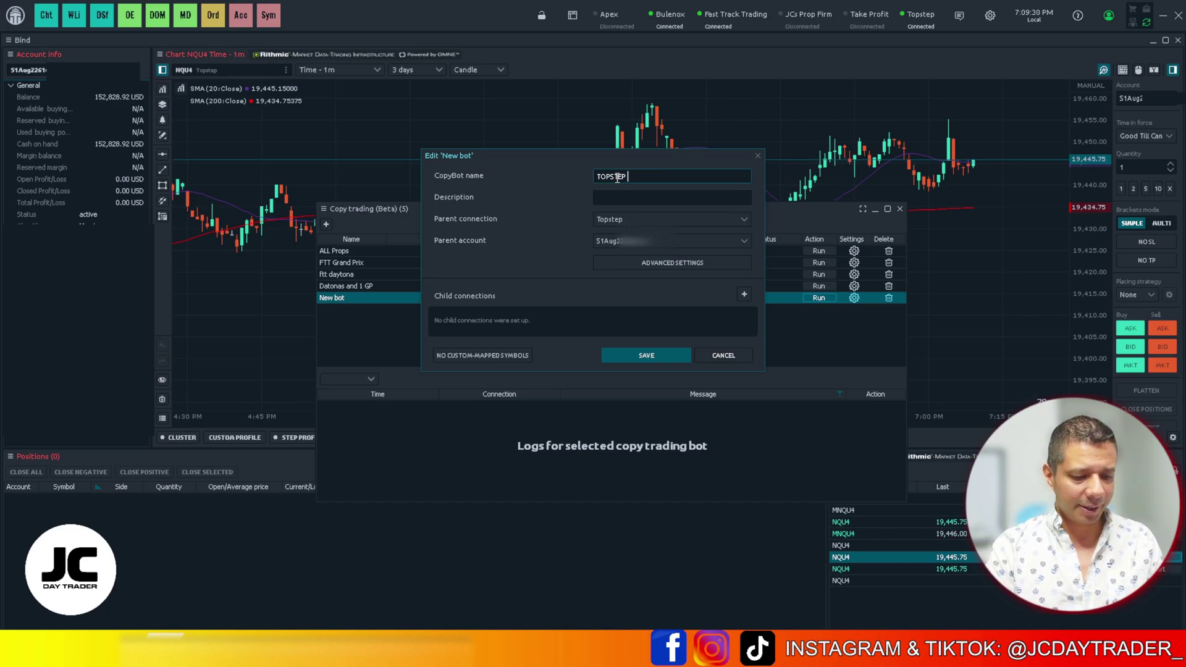
{"action": "type", "text": "@ BULENOX"}
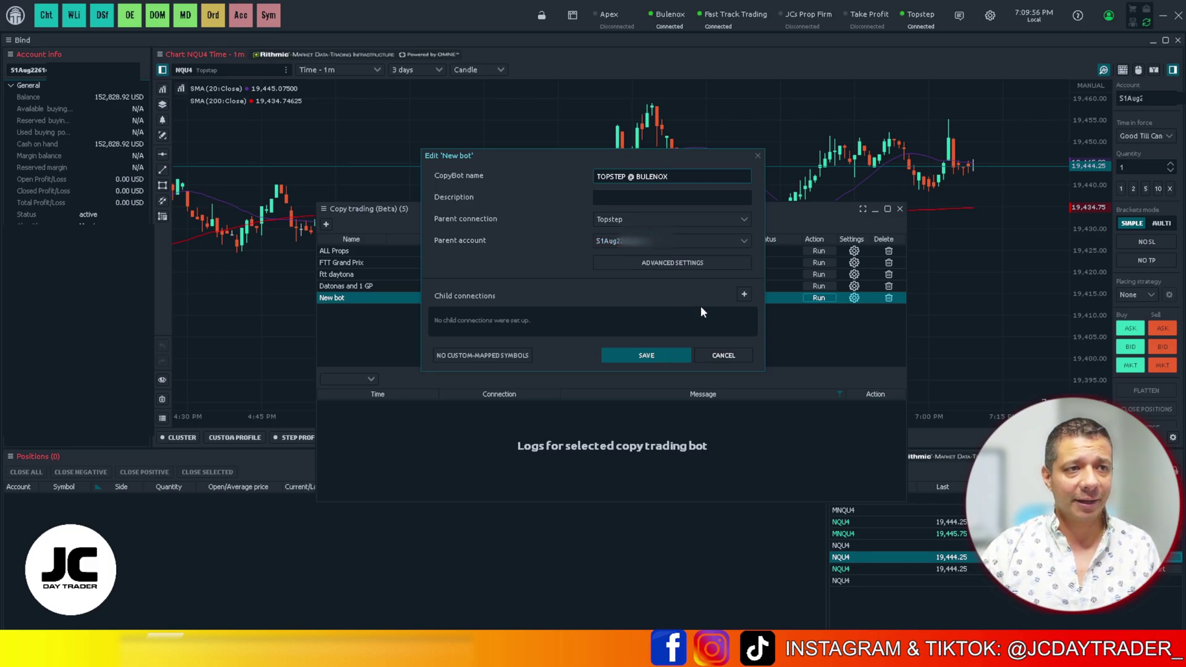
{"action": "left_click", "coordinate": [745, 294]}
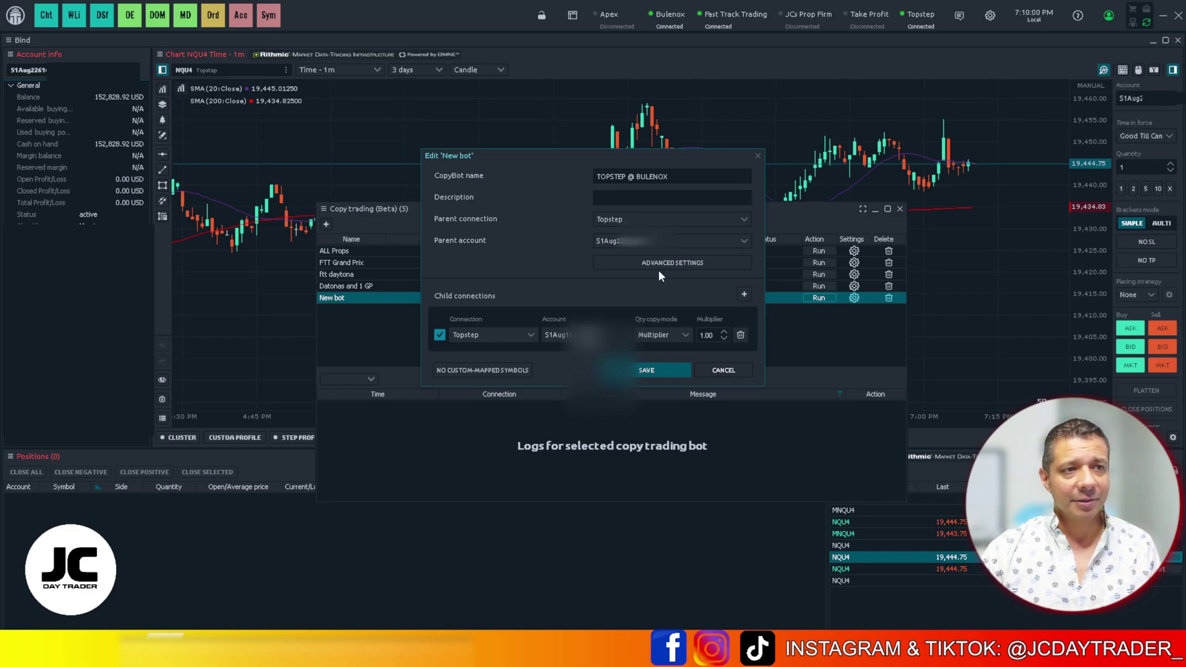
Add four more Topstep child connections, for five in total
{"action": "left_click", "coordinate": [744, 295]}
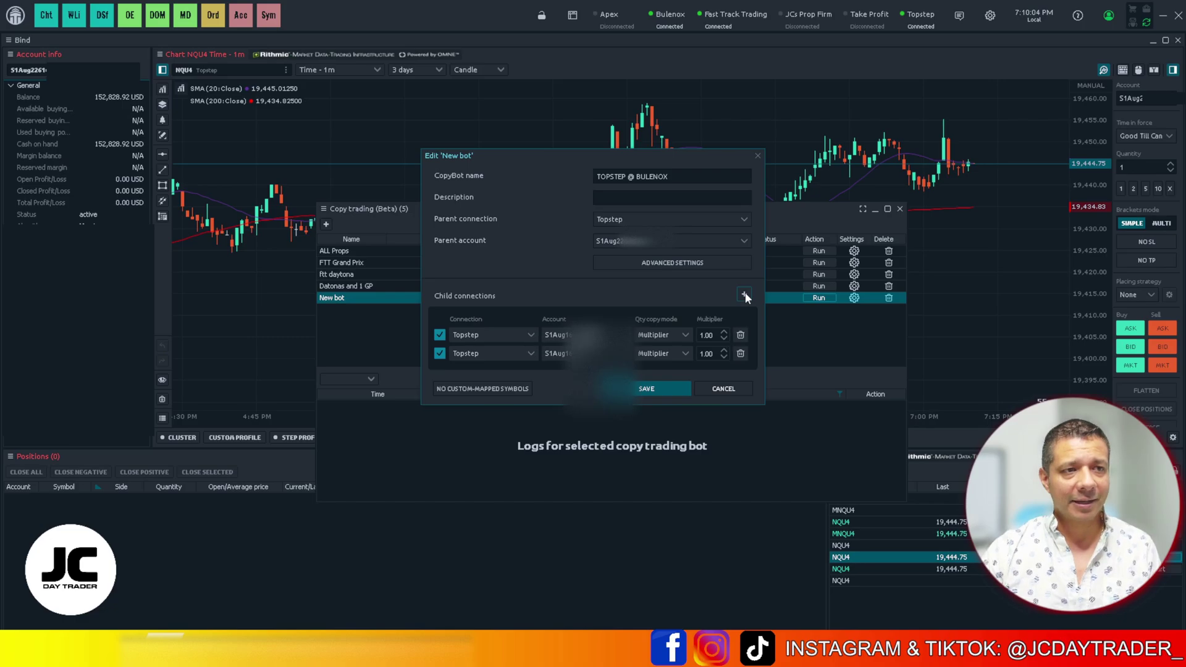
{"action": "left_click", "coordinate": [745, 294]}
{"action": "left_click", "coordinate": [745, 294]}
{"action": "left_click", "coordinate": [744, 294]}
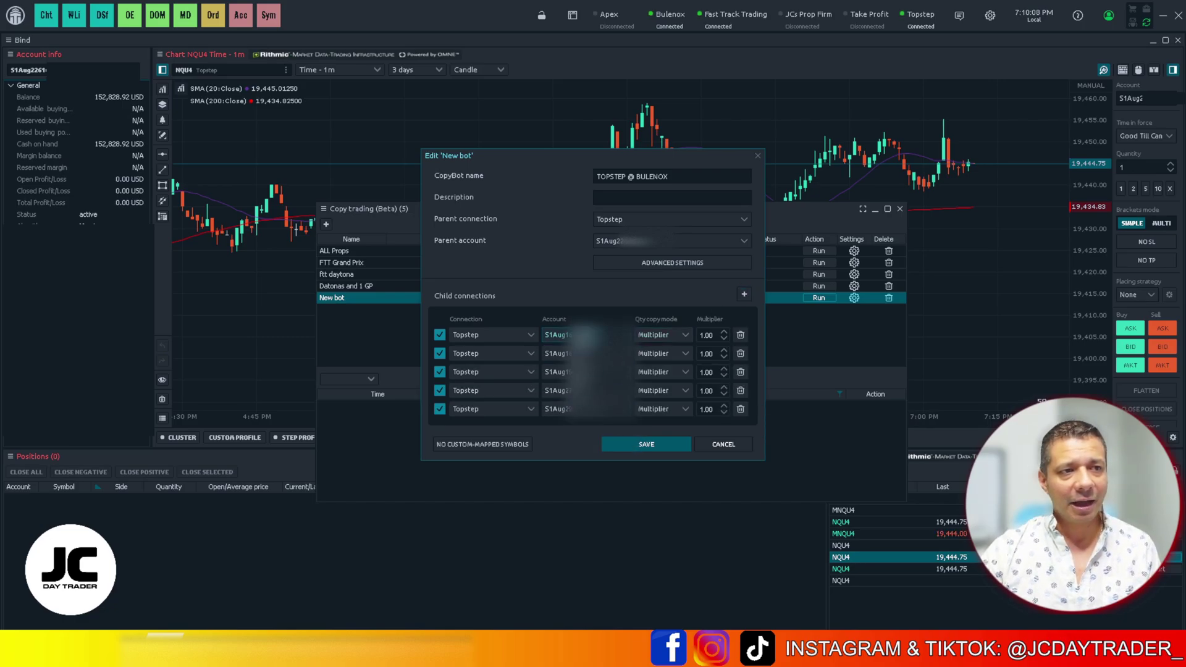
{"action": "left_click", "coordinate": [587, 334]}
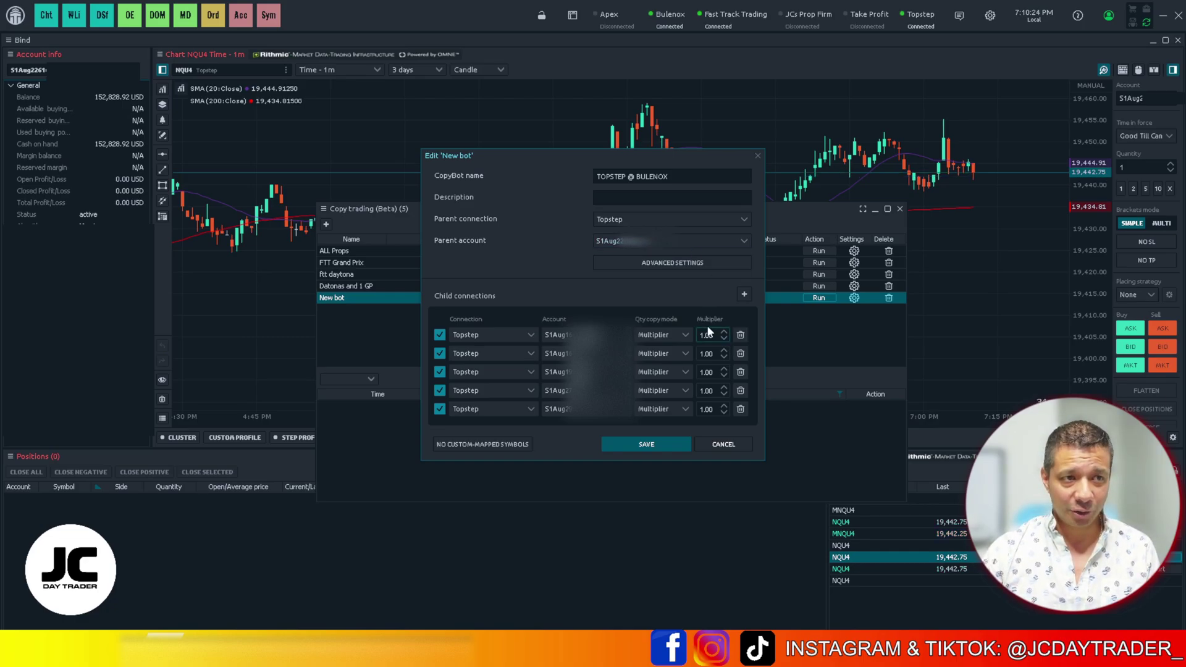
Set the fifth child's multiplier to 2.00 and save the bot
{"action": "double_click", "coordinate": [710, 409]}
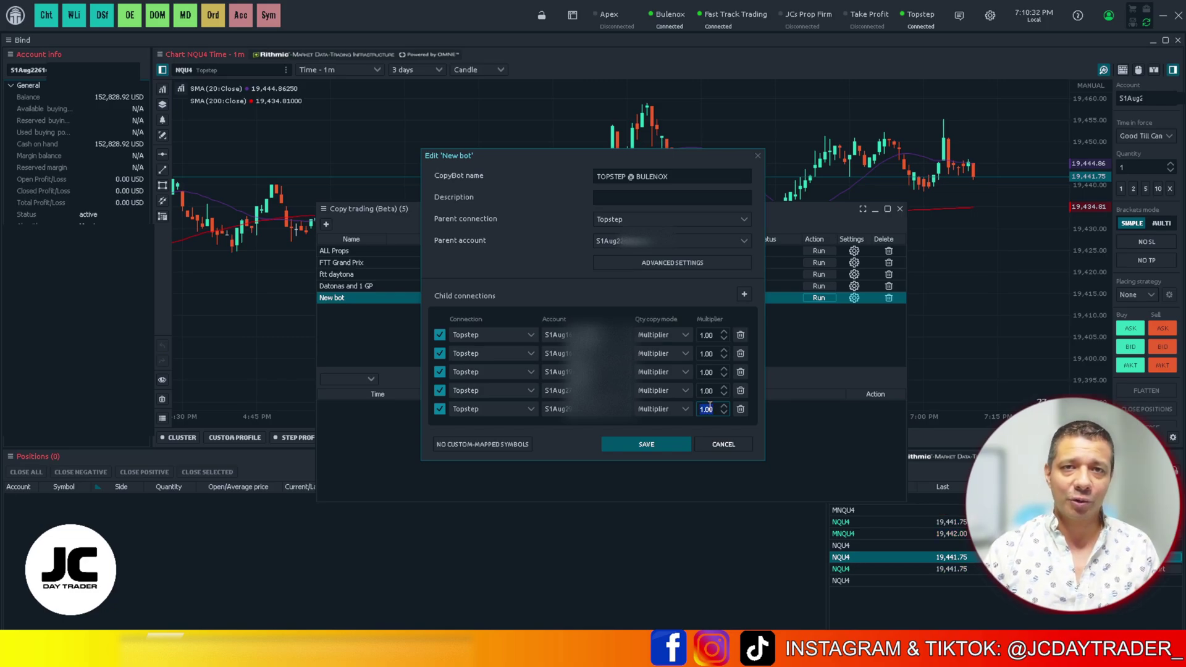
{"action": "type", "text": "2"}
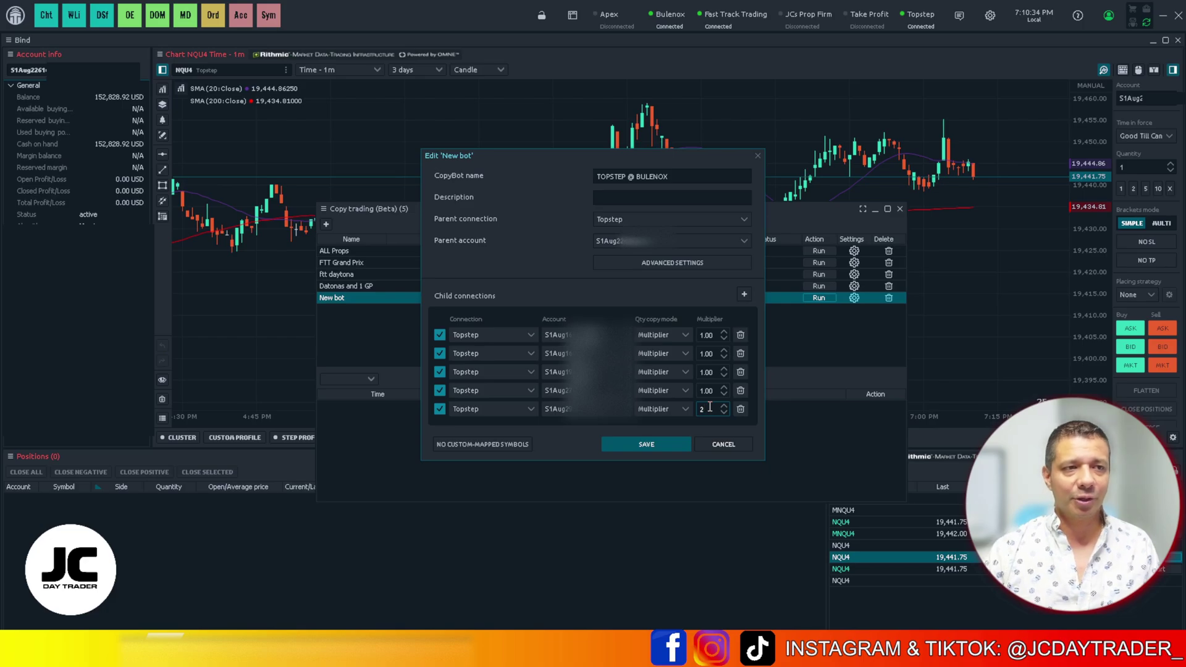
{"action": "left_click", "coordinate": [695, 287]}
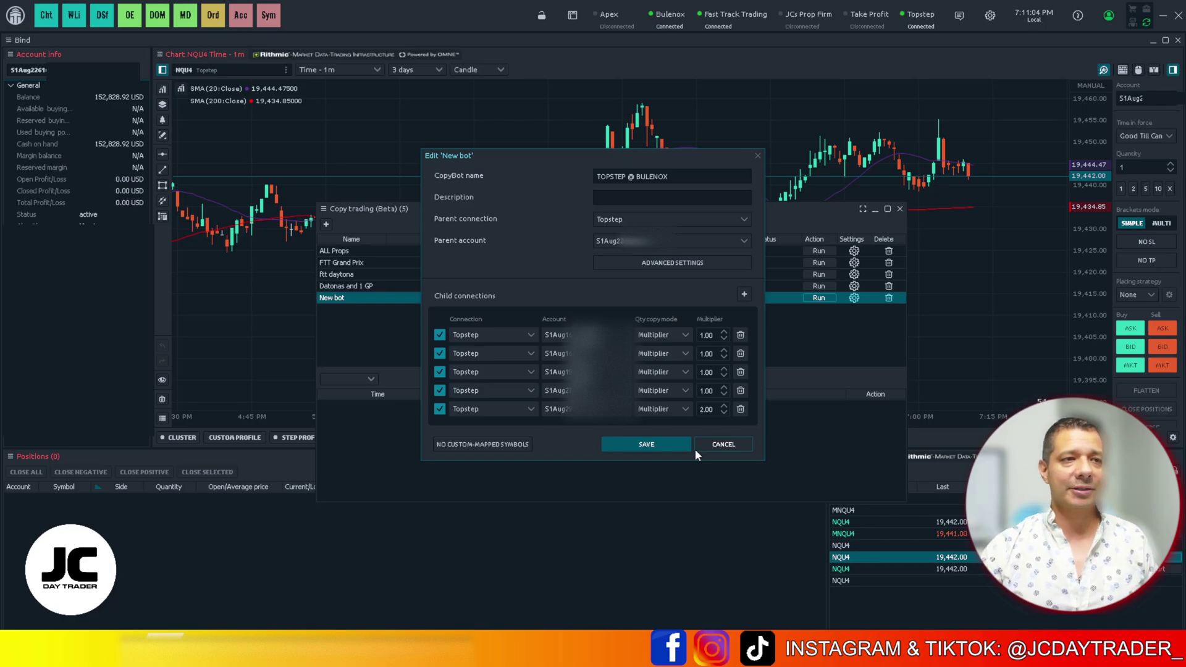
{"action": "left_click", "coordinate": [646, 444]}
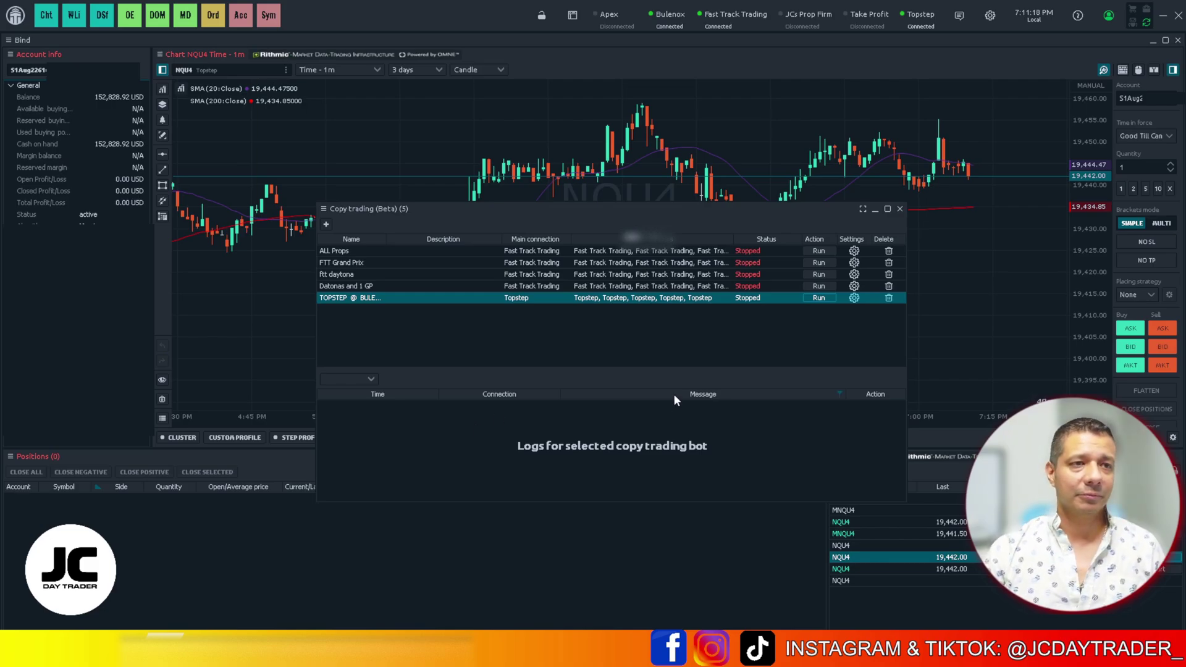
Reopen the bot settings and add a sixth child connection set to Bulenox
{"action": "left_click", "coordinate": [854, 299]}
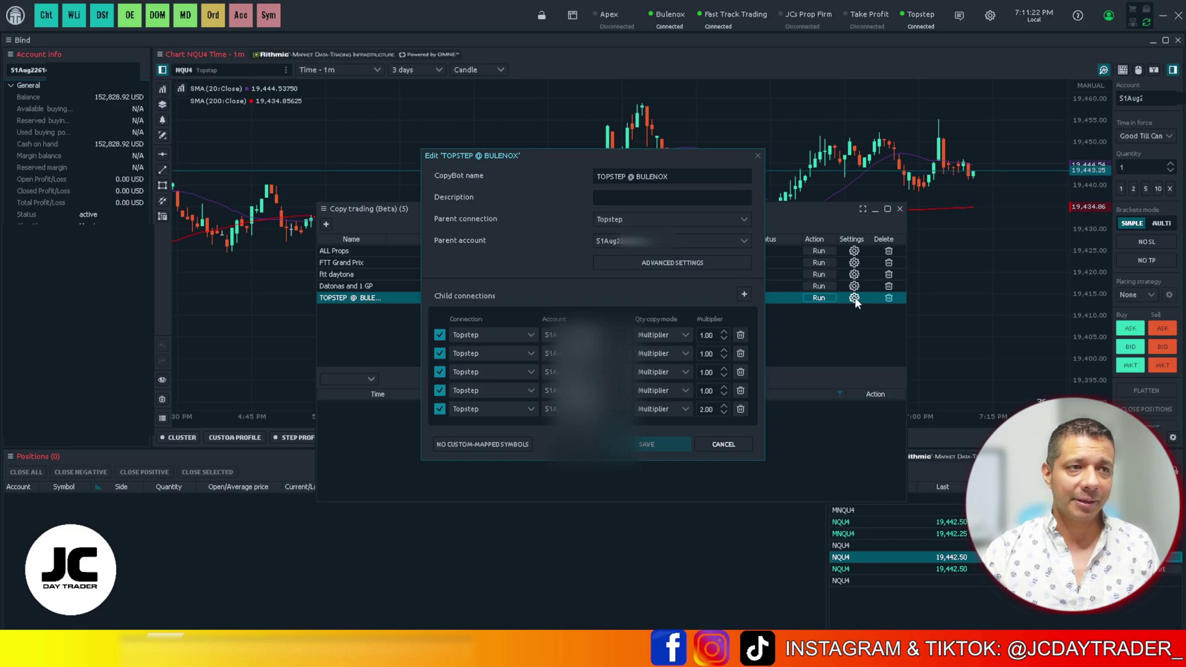
{"action": "left_click", "coordinate": [742, 296]}
{"action": "left_click", "coordinate": [475, 428]}
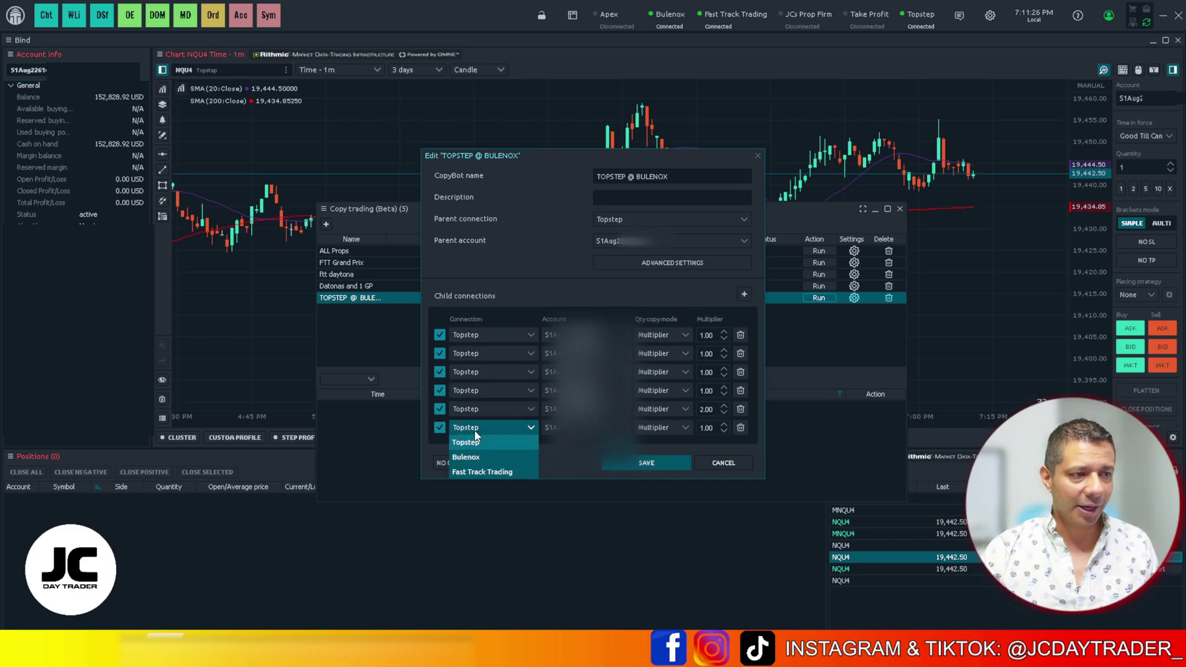
{"action": "left_click", "coordinate": [473, 456]}
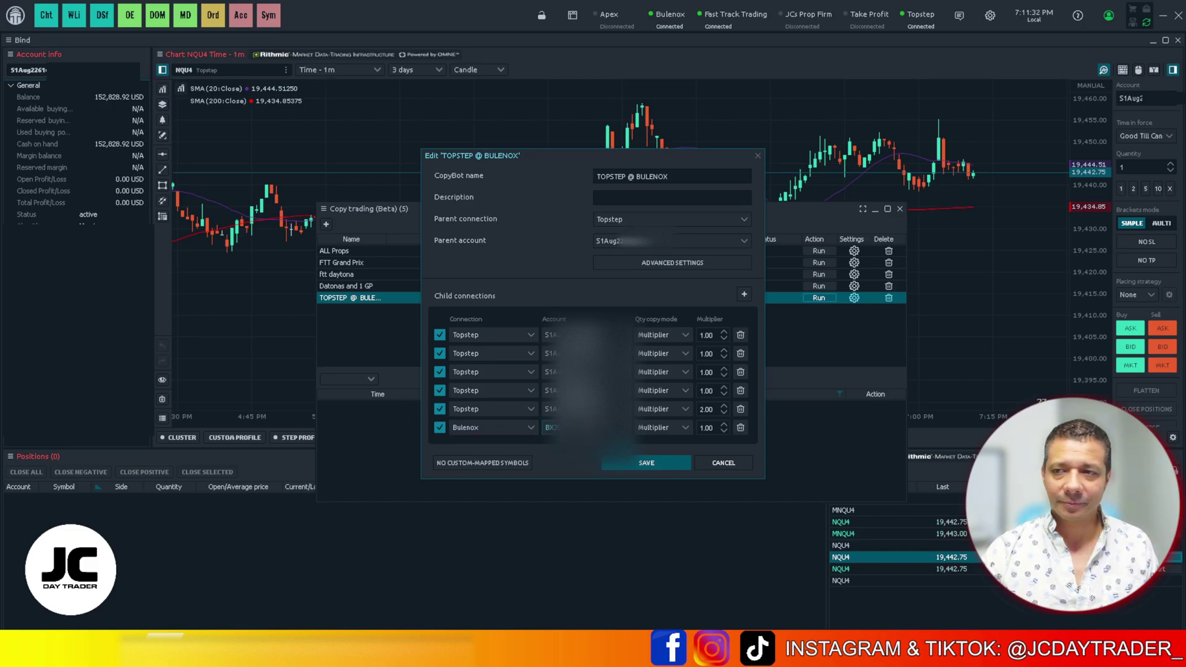
Add a seventh child connection on Bulenox with multiplier 2
{"action": "left_click", "coordinate": [748, 294]}
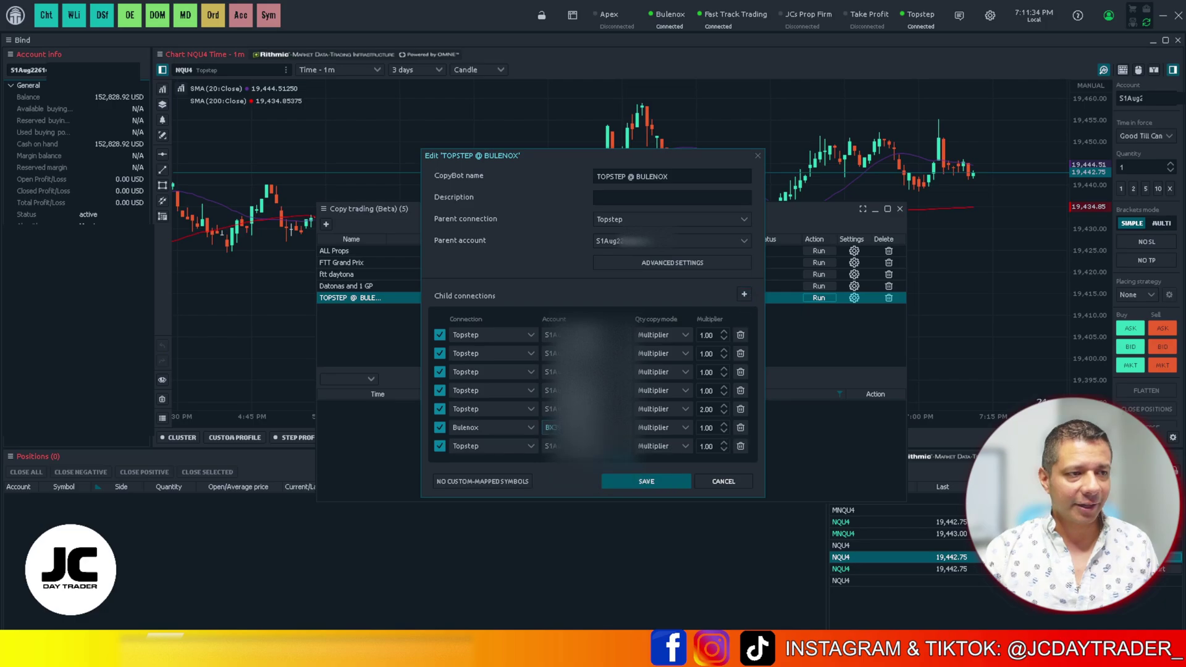
{"action": "left_click", "coordinate": [506, 447]}
{"action": "left_click", "coordinate": [488, 471]}
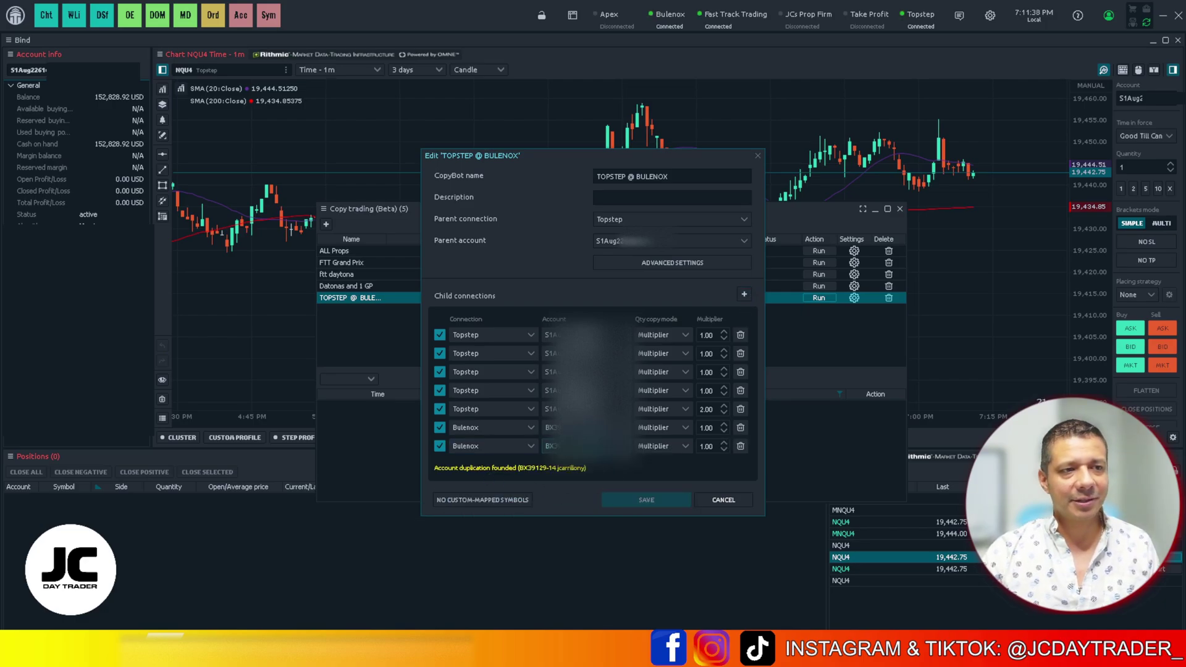
{"action": "double_click", "coordinate": [713, 447]}
{"action": "type", "text": "2"}
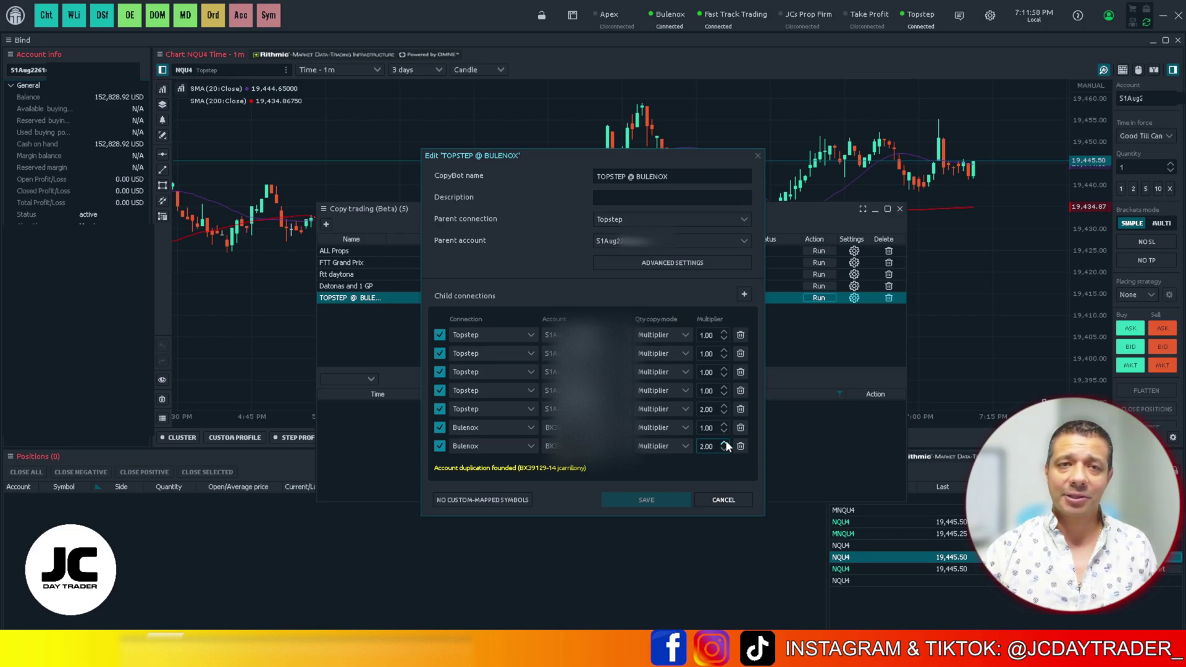
Change the last Bulenox child's multiplier to 3, then cancel the edits without saving
{"action": "left_click", "coordinate": [706, 446]}
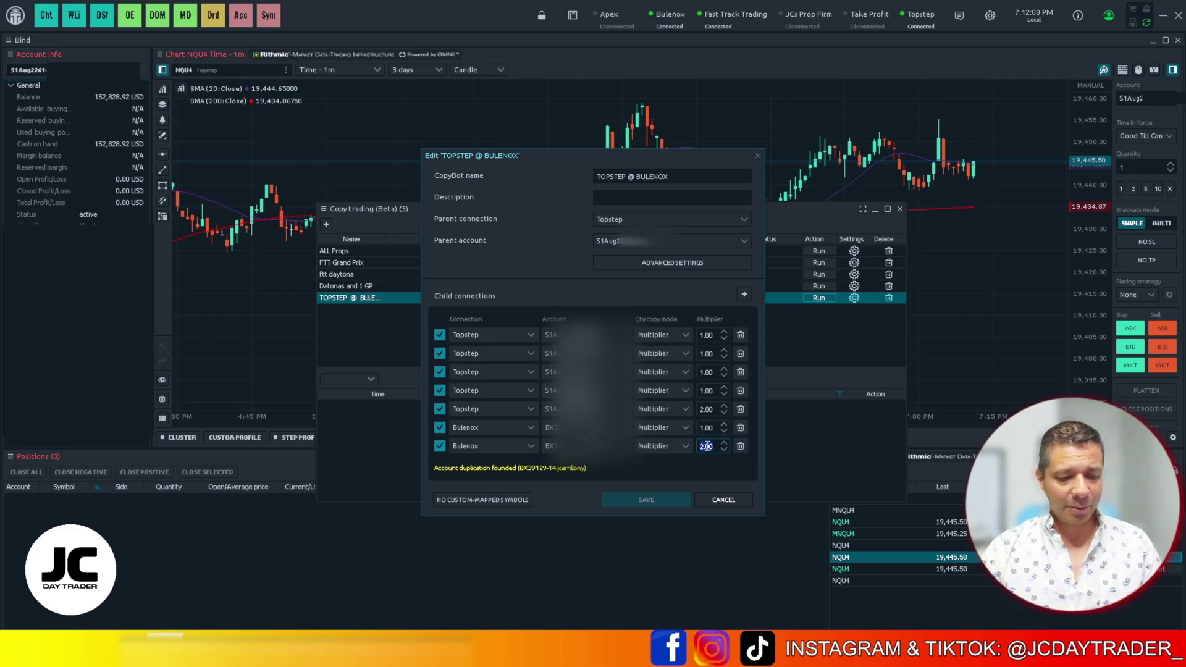
{"action": "type", "text": "3"}
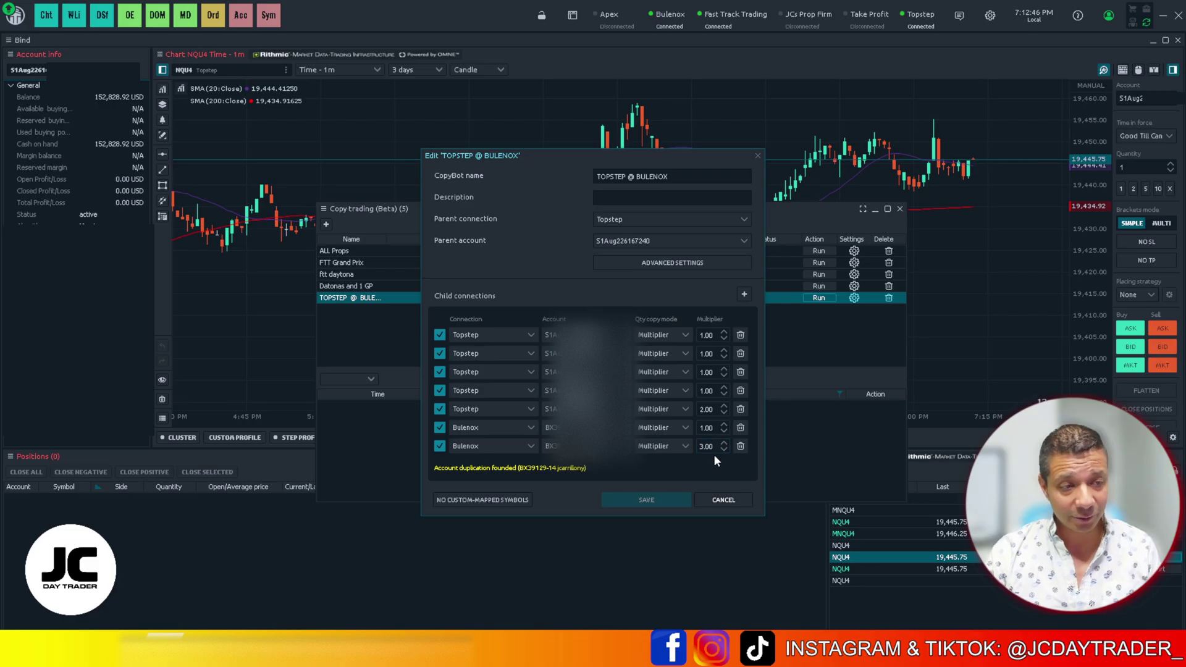
{"action": "left_click", "coordinate": [723, 500]}
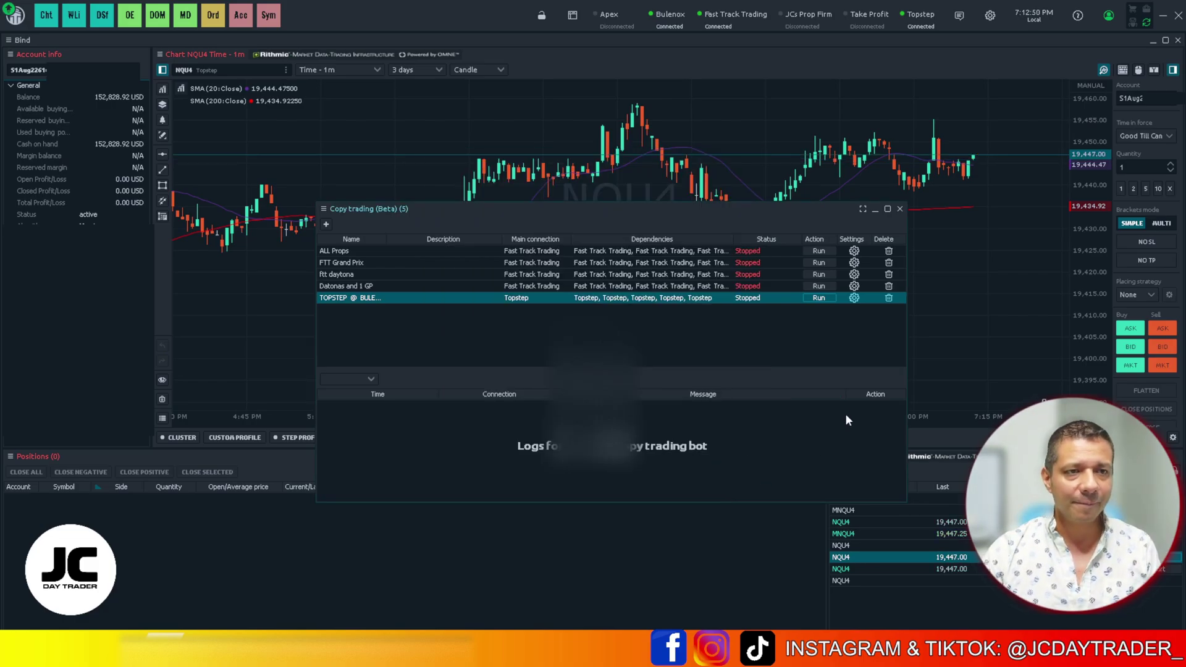
Run the TOPSTEP @ BULENOX bot, confirm syncing, and close the copy trading panel
{"action": "left_click", "coordinate": [818, 299]}
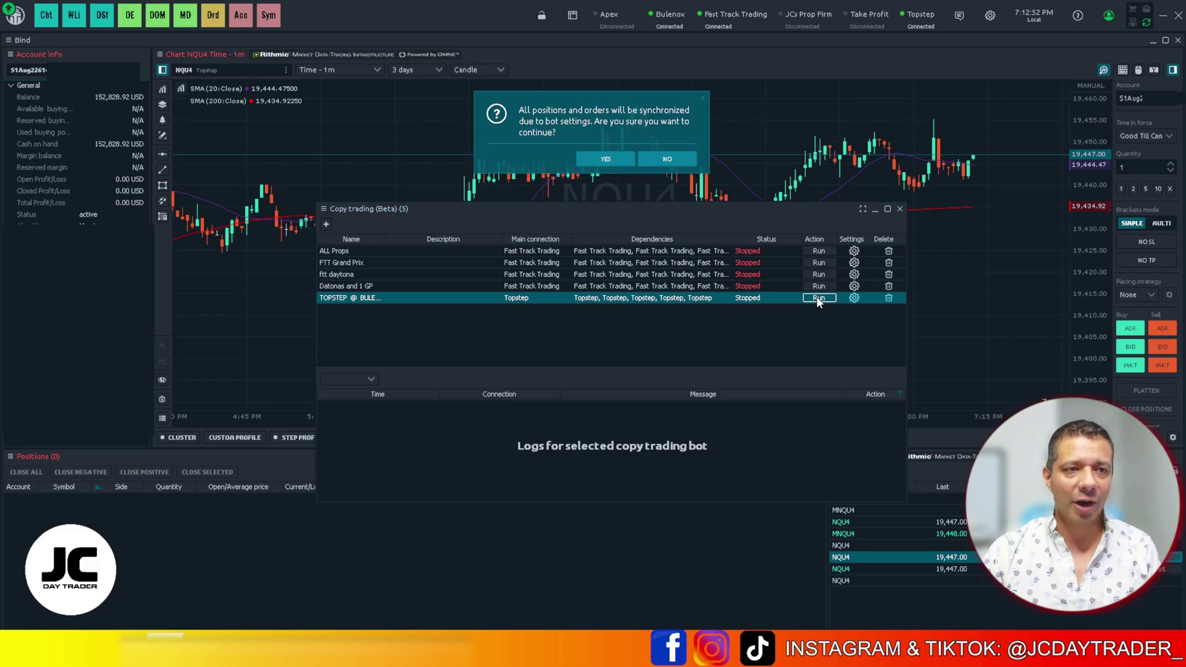
{"action": "left_click", "coordinate": [605, 160]}
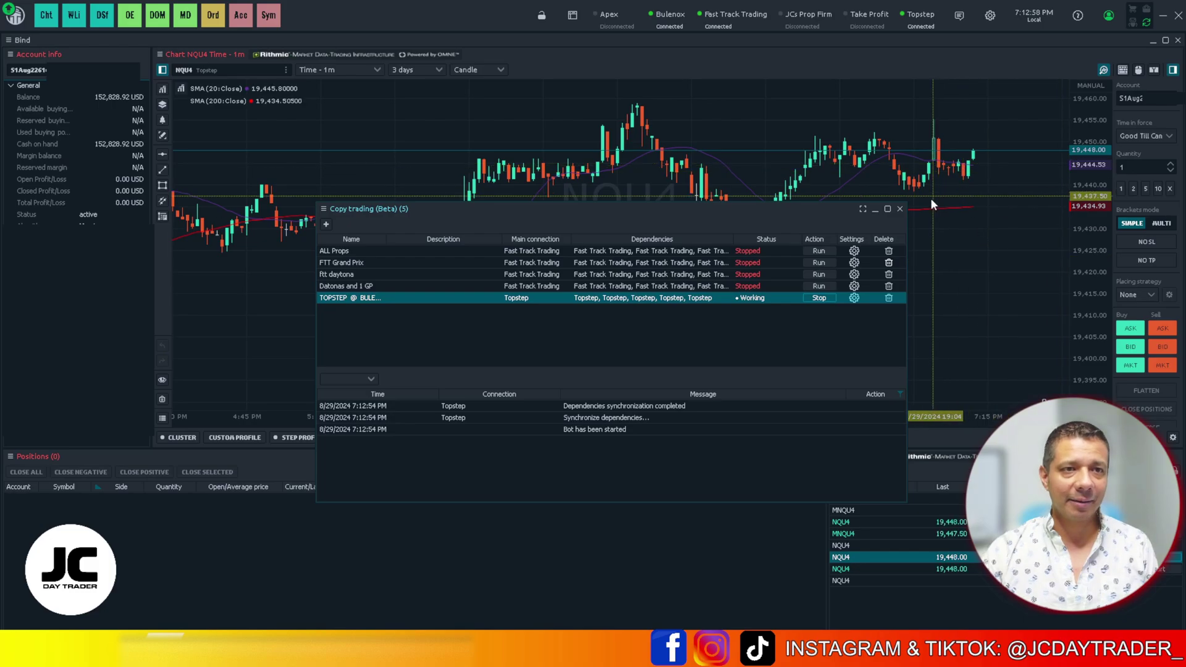
{"action": "left_click", "coordinate": [899, 209]}
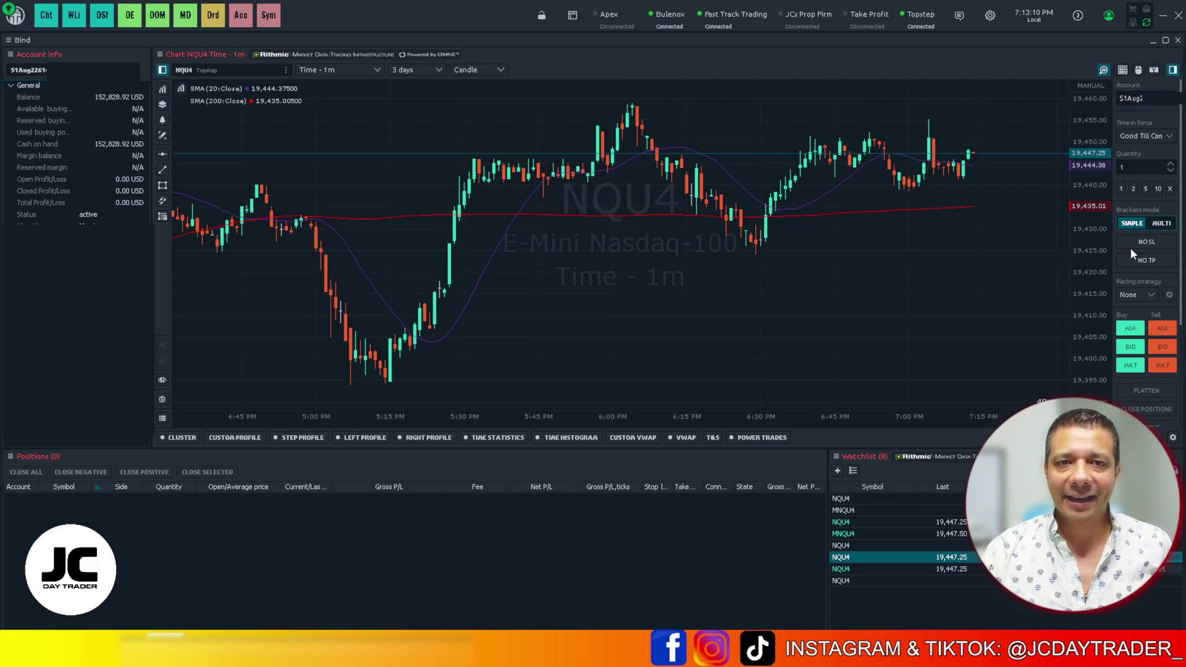
{"action": "left_click", "coordinate": [1133, 188]}
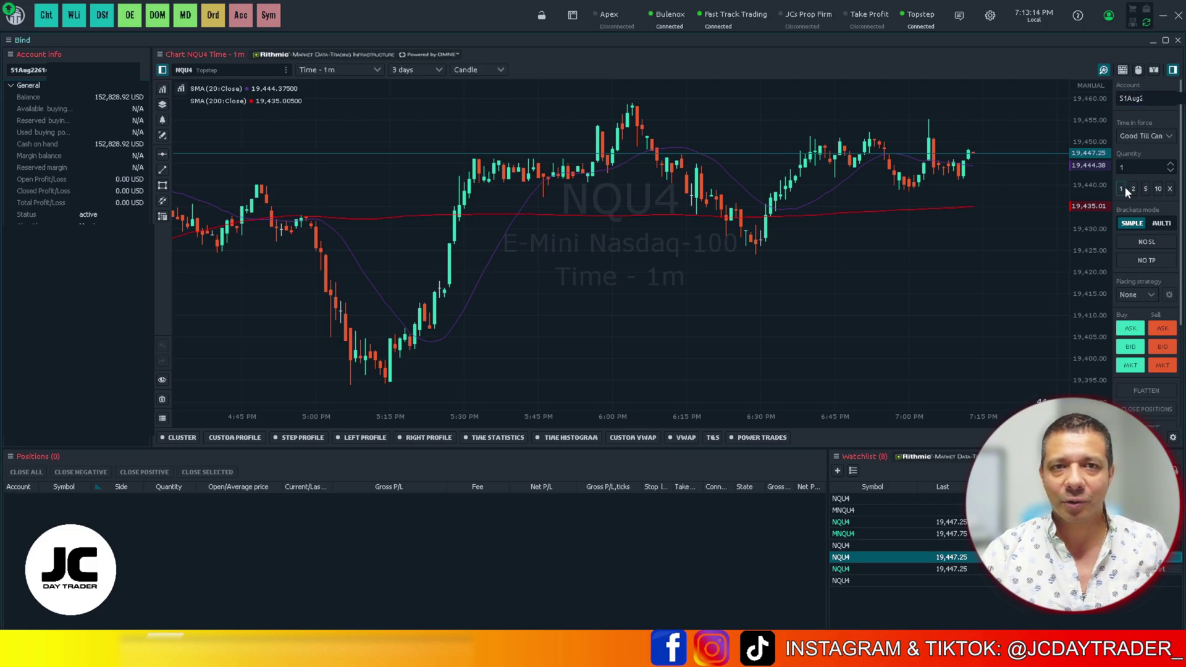
{"action": "left_click", "coordinate": [1123, 187]}
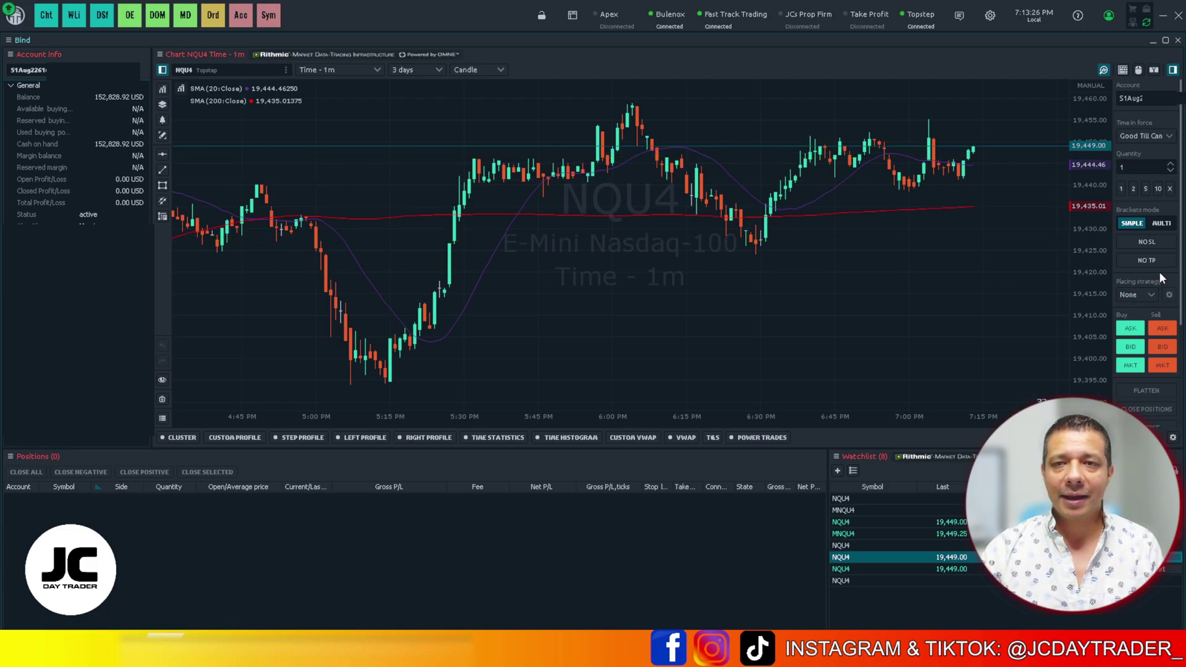
Enable an 82-tick stop loss bracket in the chart order panel
{"action": "left_click", "coordinate": [1143, 243]}
{"action": "left_click", "coordinate": [1108, 268]}
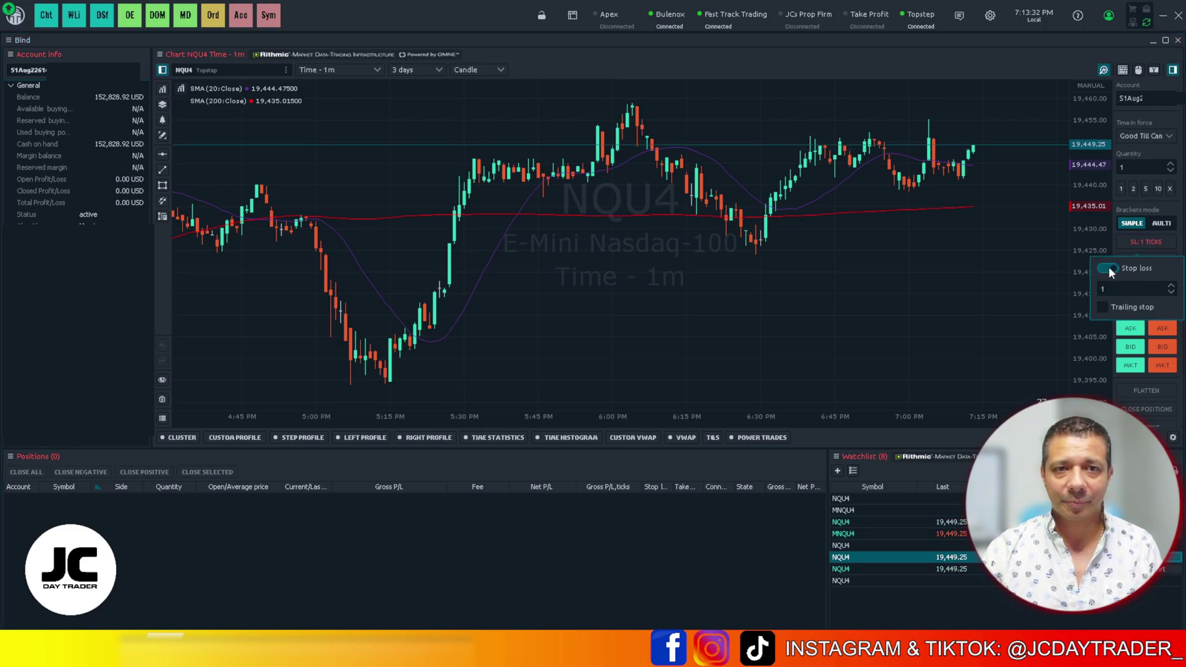
{"action": "double_click", "coordinate": [1118, 290]}
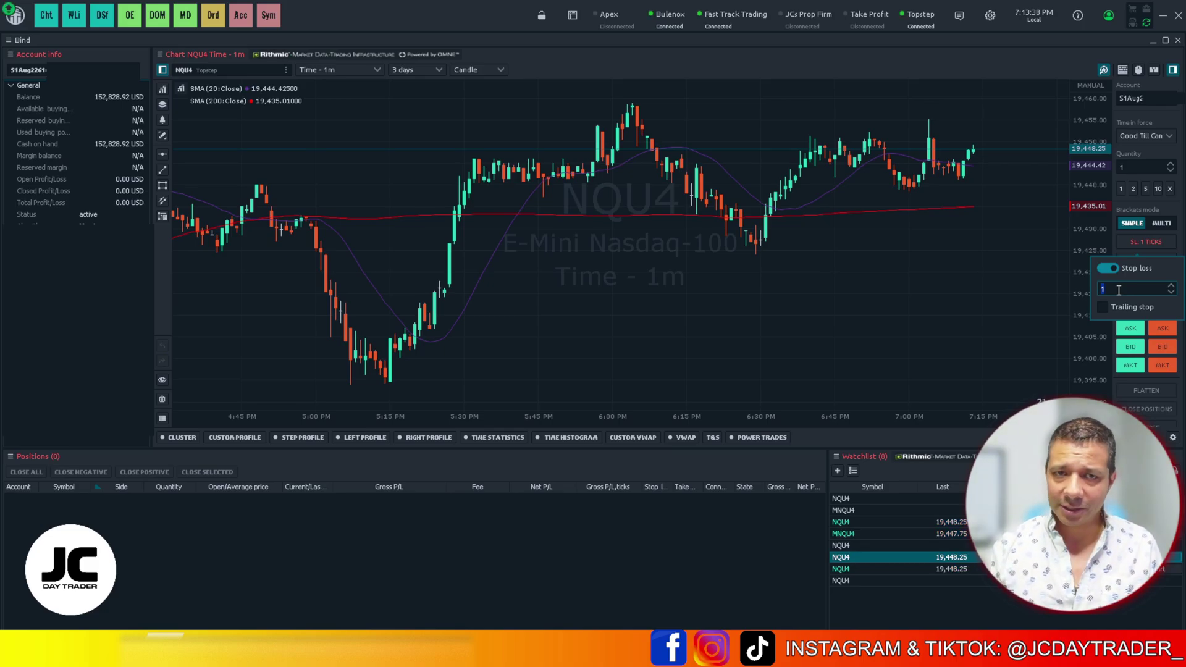
{"action": "type", "text": "80"}
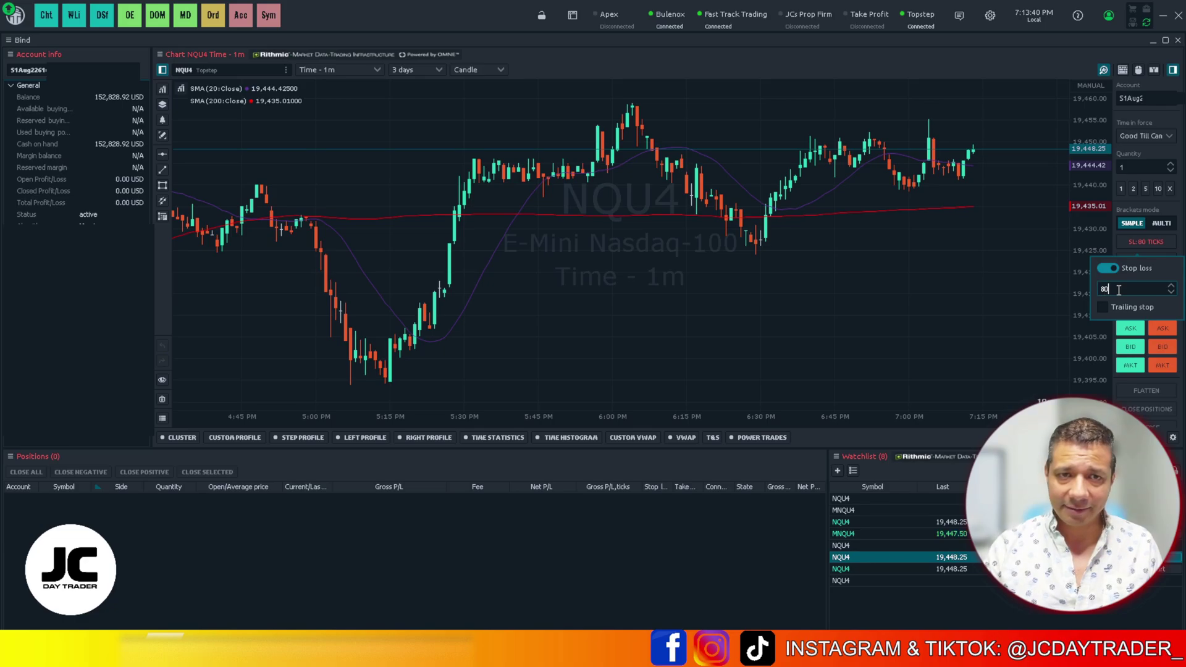
{"action": "type", "text": "2"}
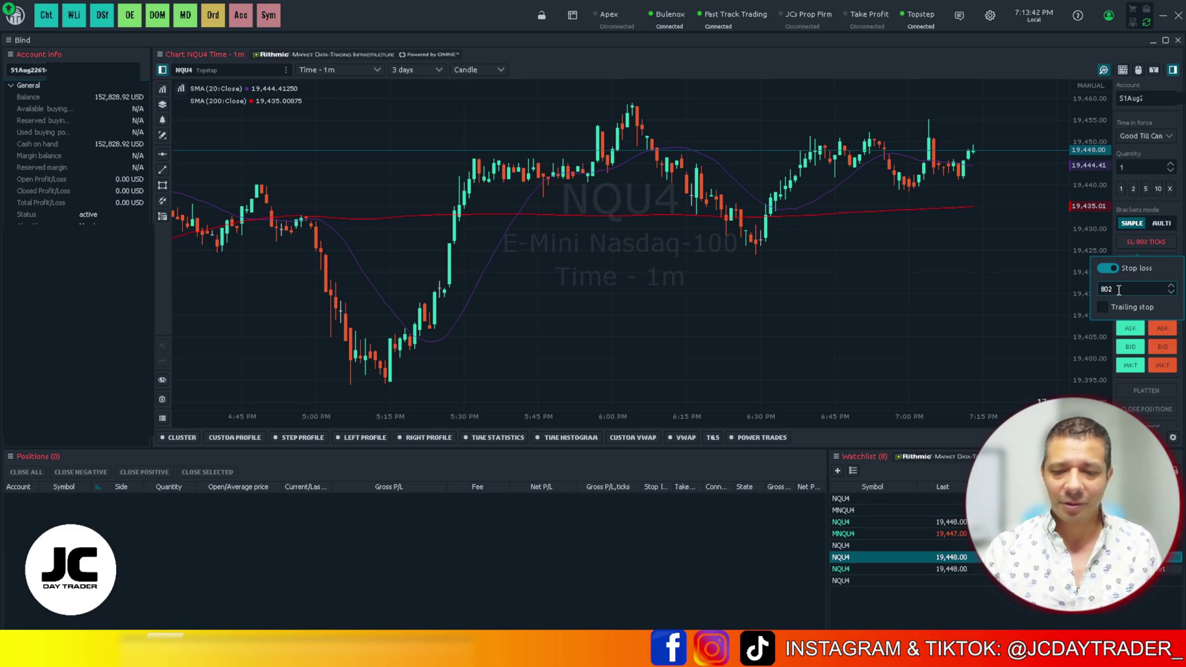
{"action": "key", "text": "BackSpace"}
{"action": "key", "text": "BackSpace"}
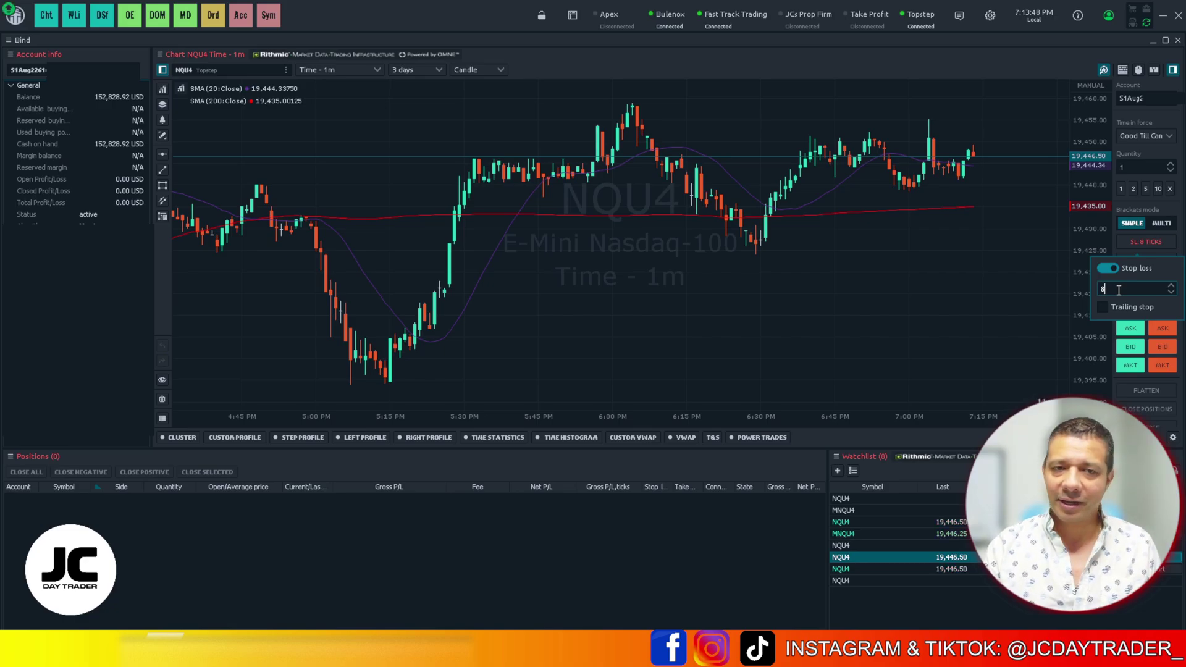
{"action": "type", "text": "2"}
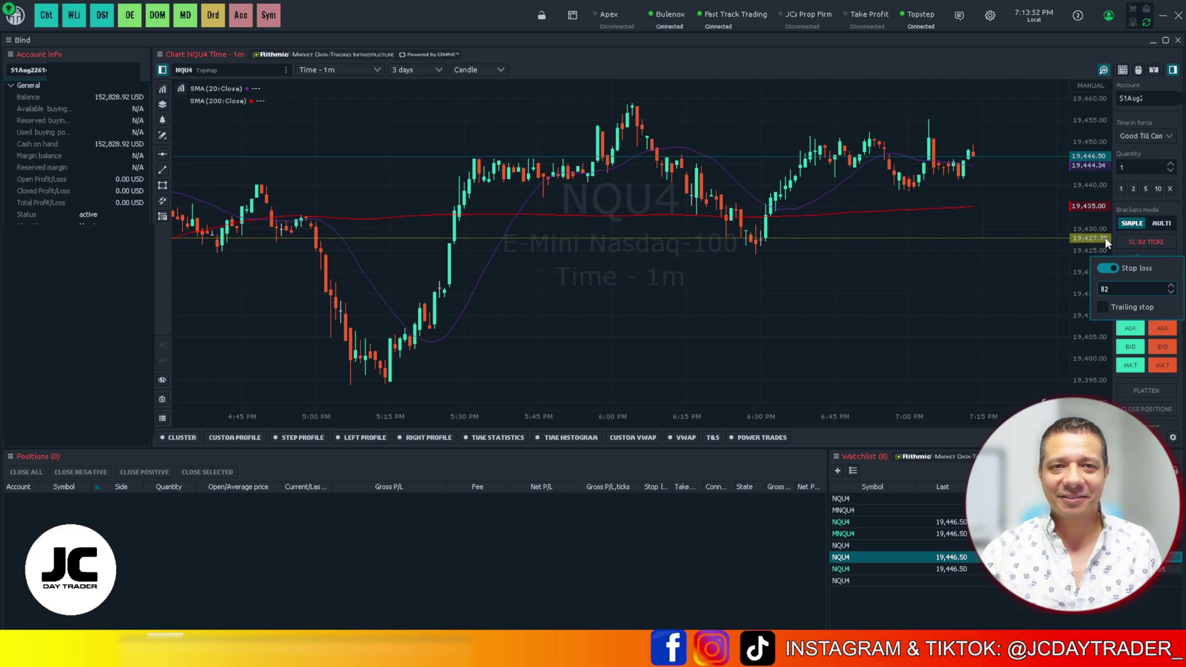
{"action": "left_click", "coordinate": [1020, 244]}
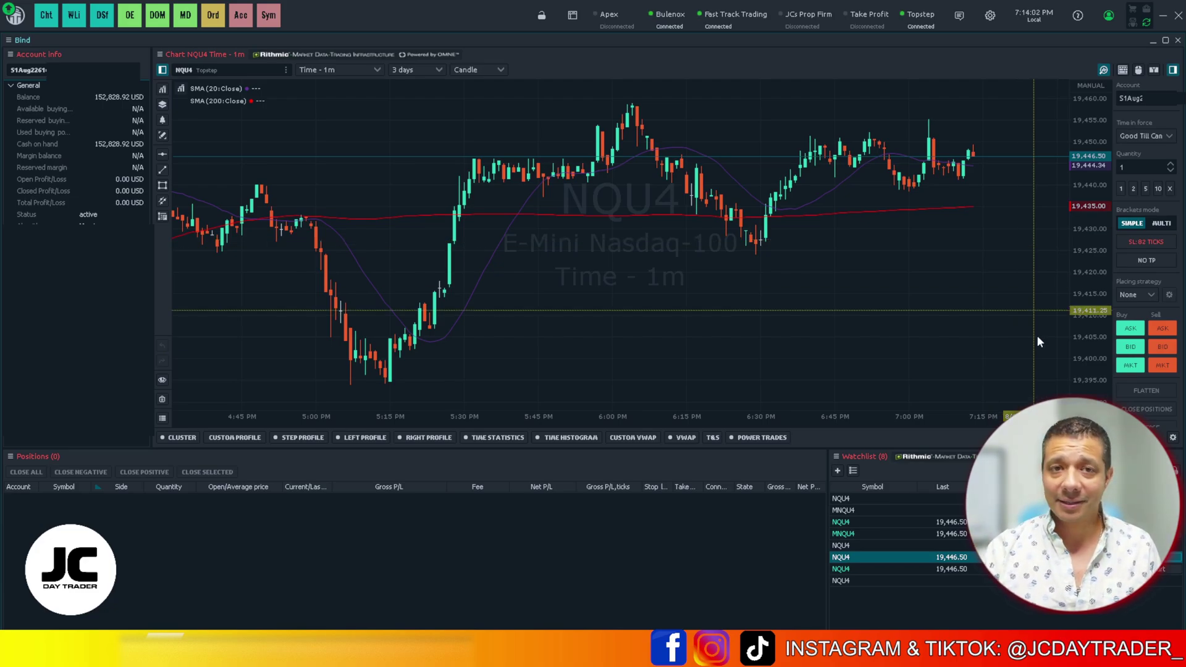
Enable a 200-tick take profit bracket in the chart order panel
{"action": "left_click", "coordinate": [1144, 263]}
{"action": "left_click", "coordinate": [1107, 287]}
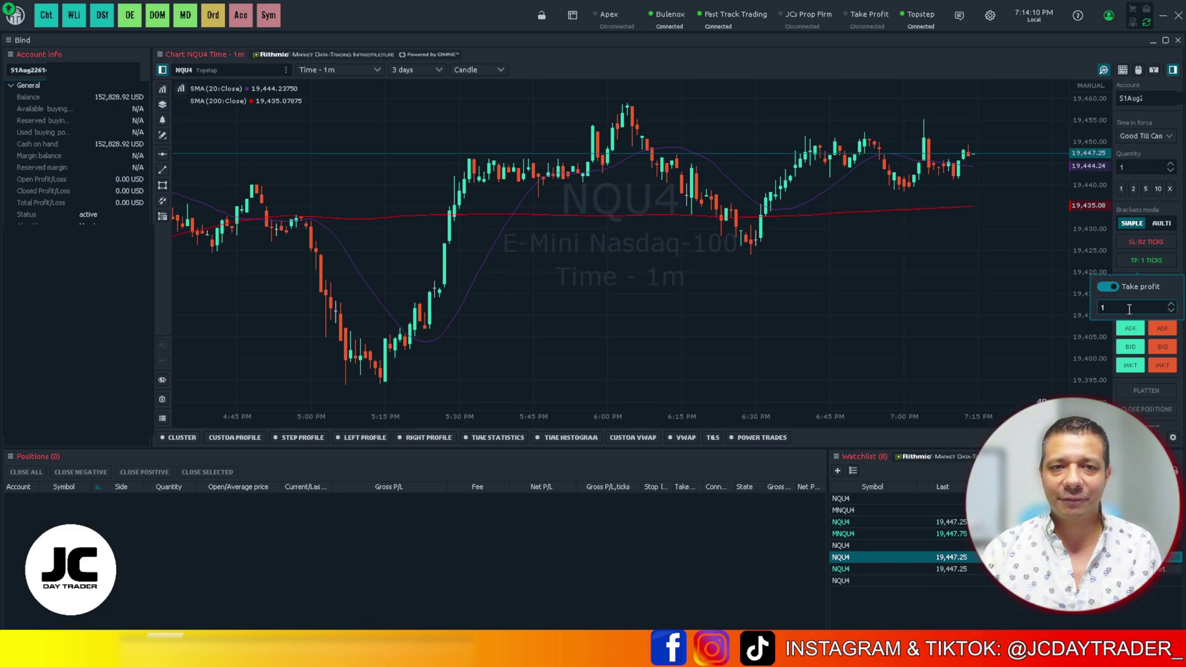
{"action": "double_click", "coordinate": [1130, 307]}
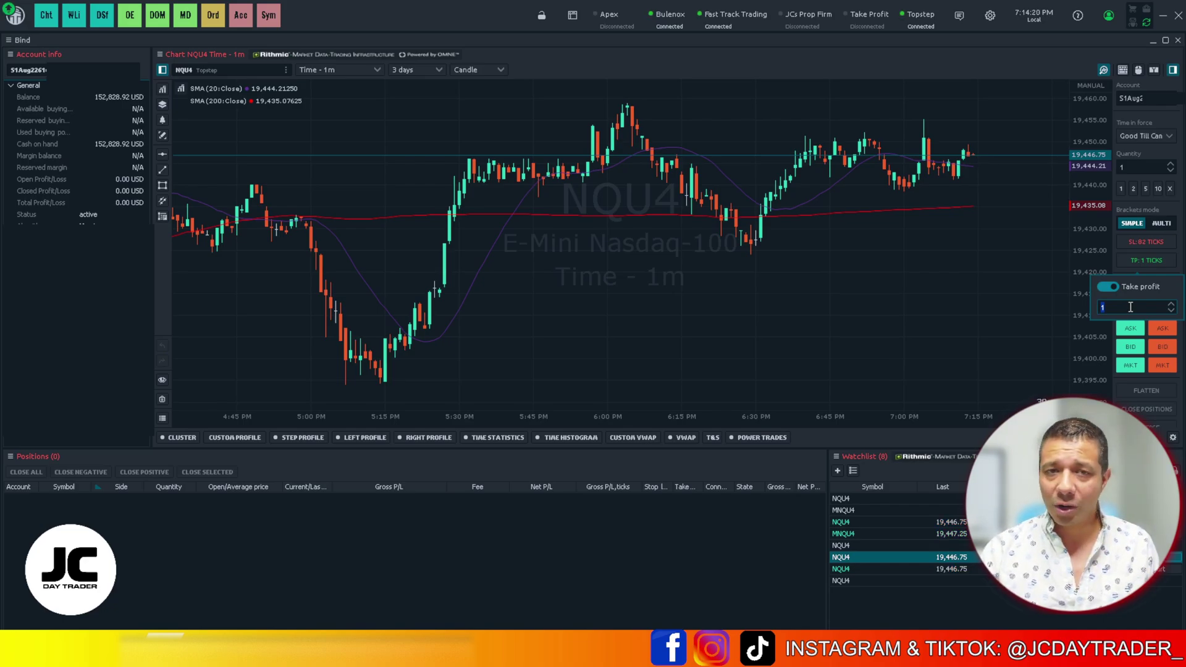
{"action": "type", "text": "200"}
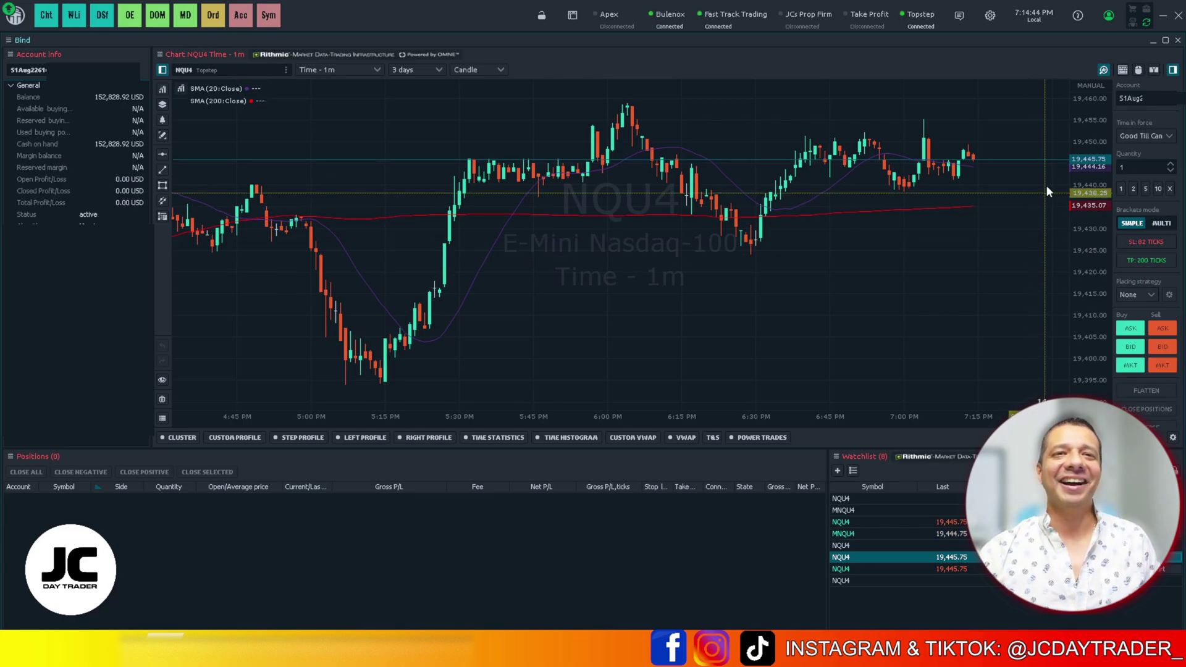
Switch off both the 82-tick stop loss and 200-tick take profit brackets
{"action": "left_click", "coordinate": [1141, 242]}
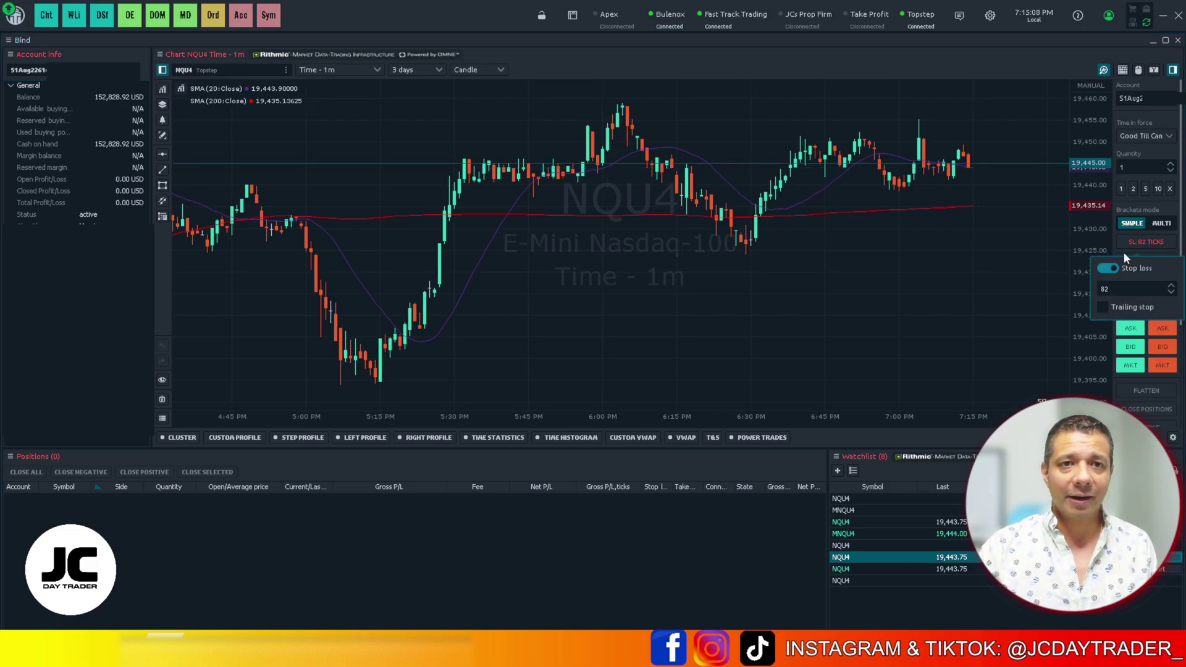
{"action": "left_click", "coordinate": [1113, 268]}
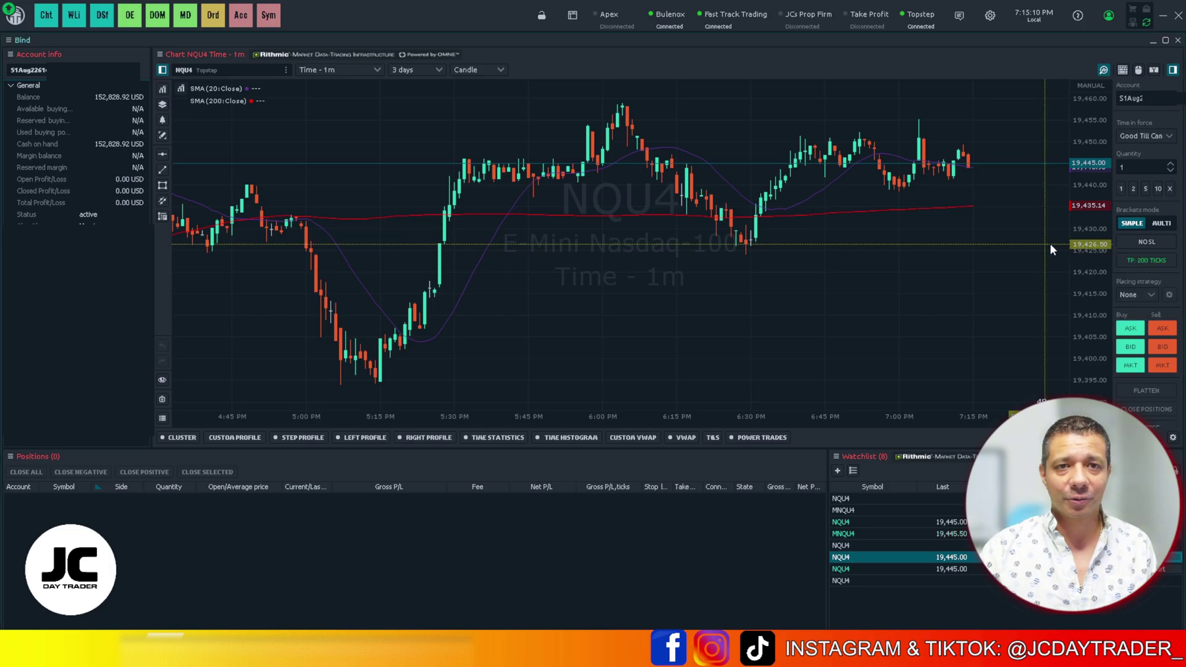
{"action": "left_click", "coordinate": [1131, 260]}
{"action": "left_click", "coordinate": [1113, 284]}
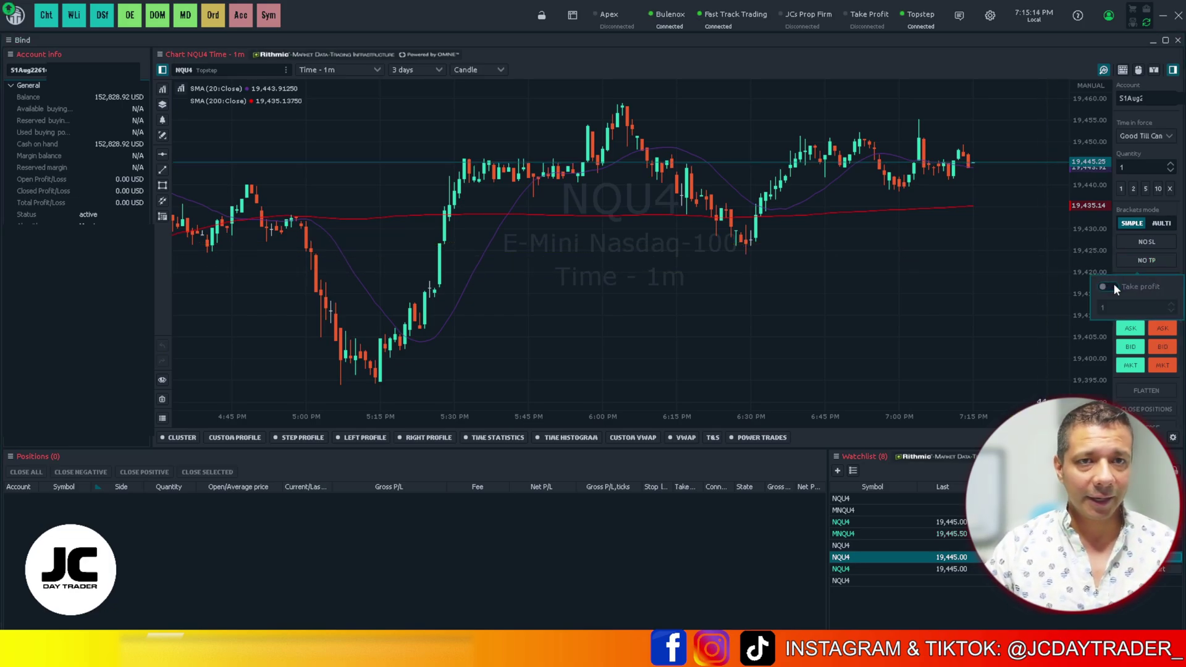
Close the take profit popup and jump to the pricing page's Quantower extensions list
{"action": "left_click", "coordinate": [1000, 272]}
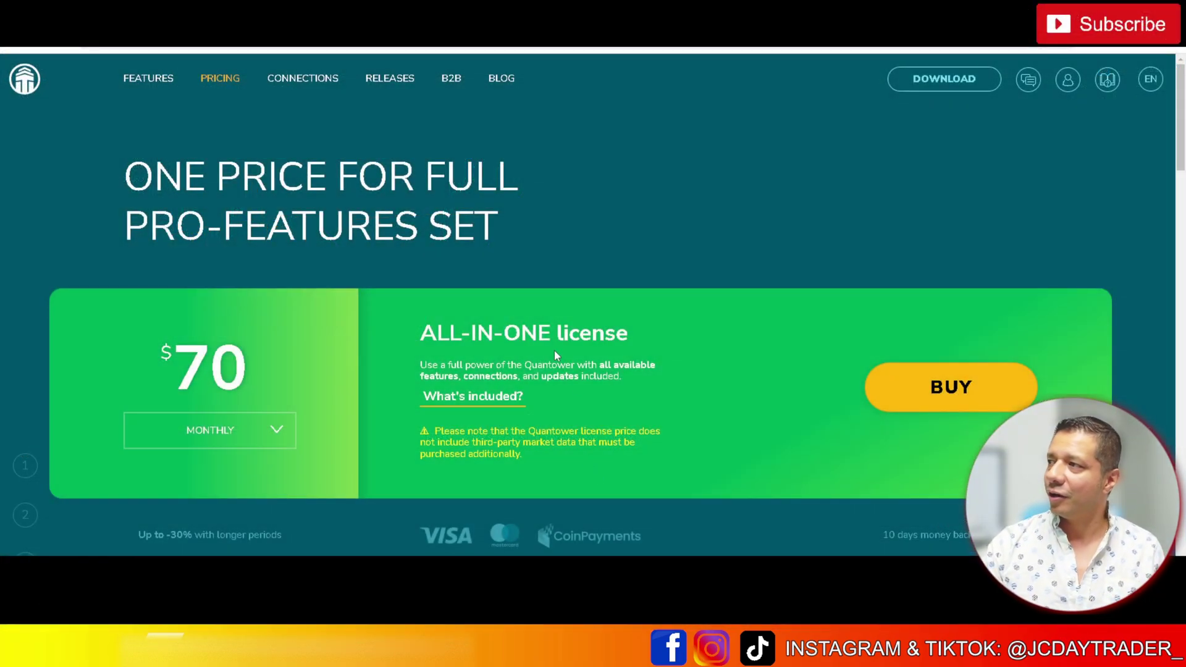
{"action": "scroll", "coordinate": [407, 333], "scroll_direction": "down", "scroll_amount": 10}
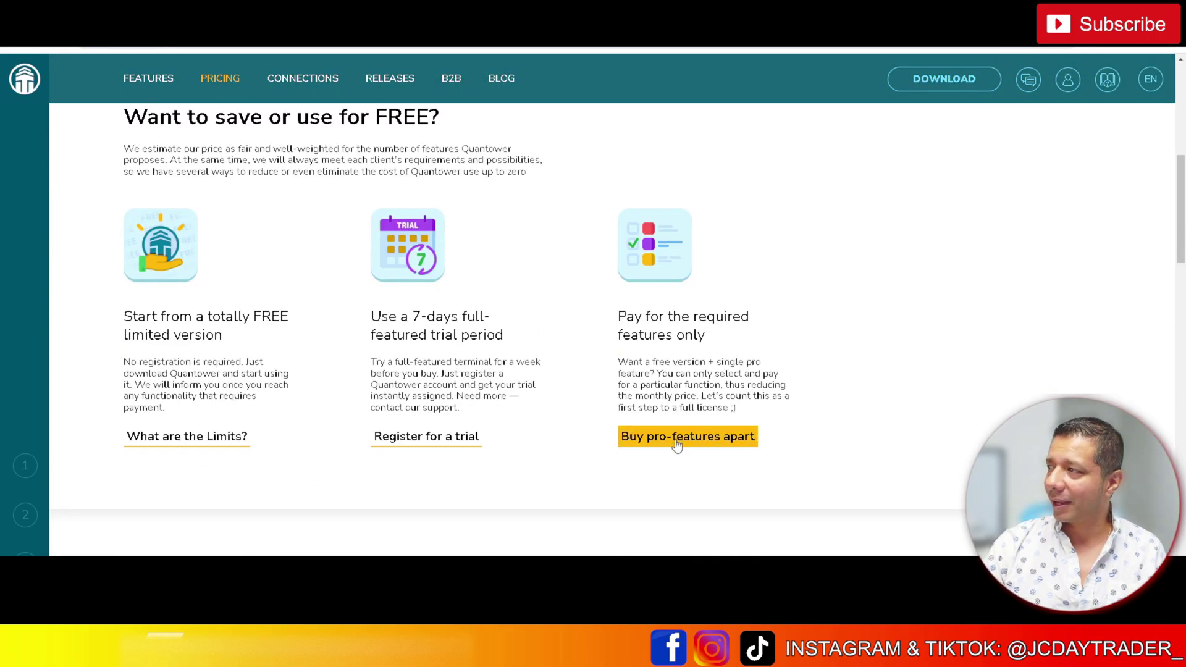
{"action": "left_click", "coordinate": [676, 438]}
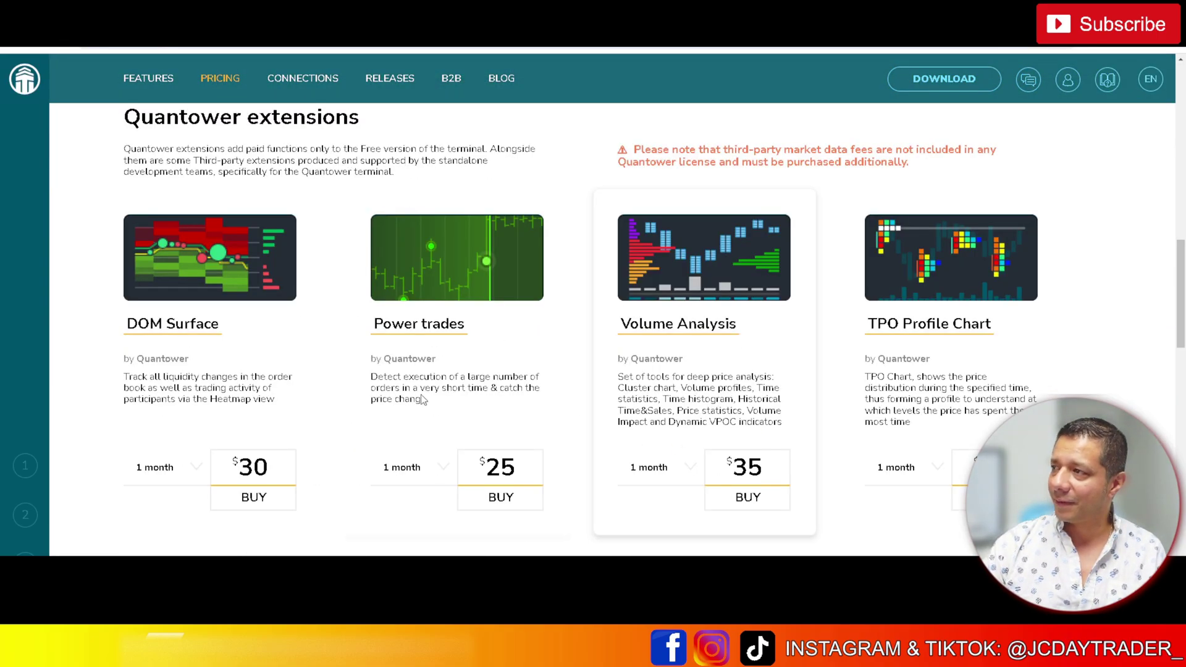
{"action": "scroll", "coordinate": [406, 390], "scroll_direction": "down", "scroll_amount": 5}
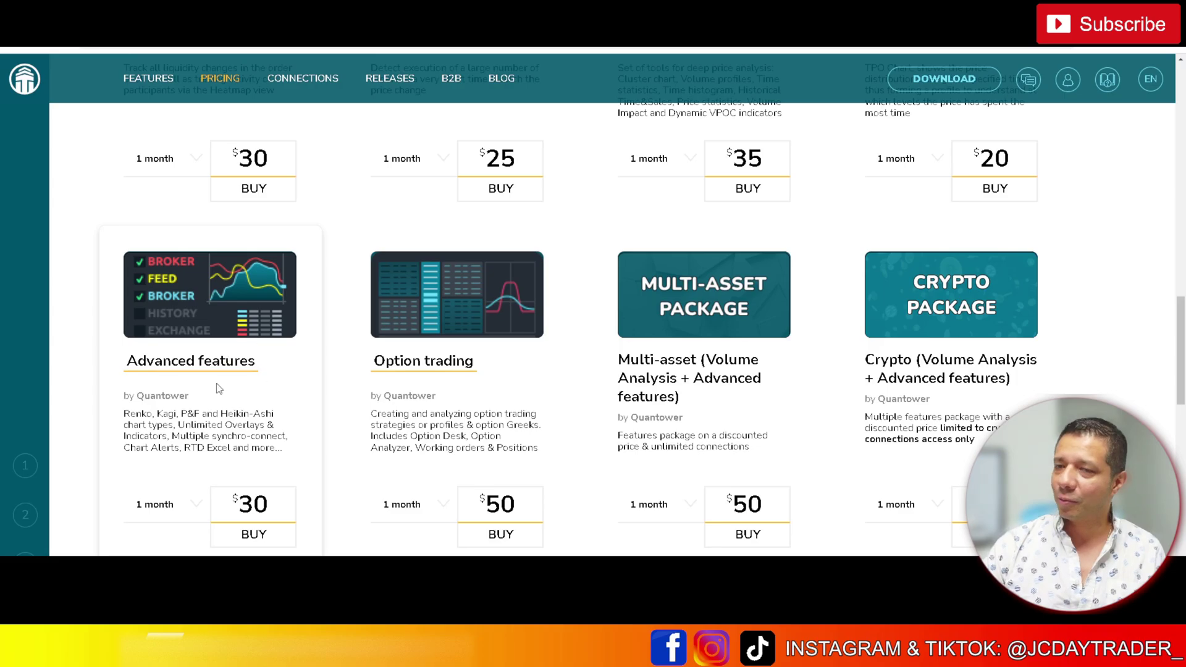